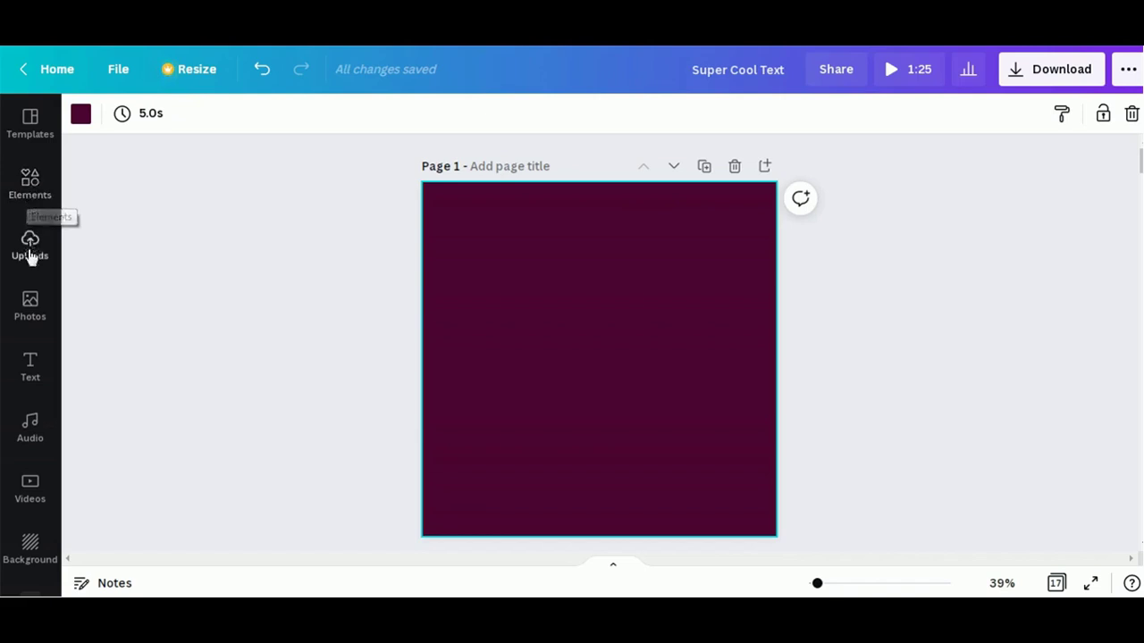
Add a heading to the maroon page with the text "JUMP".
click(31, 360)
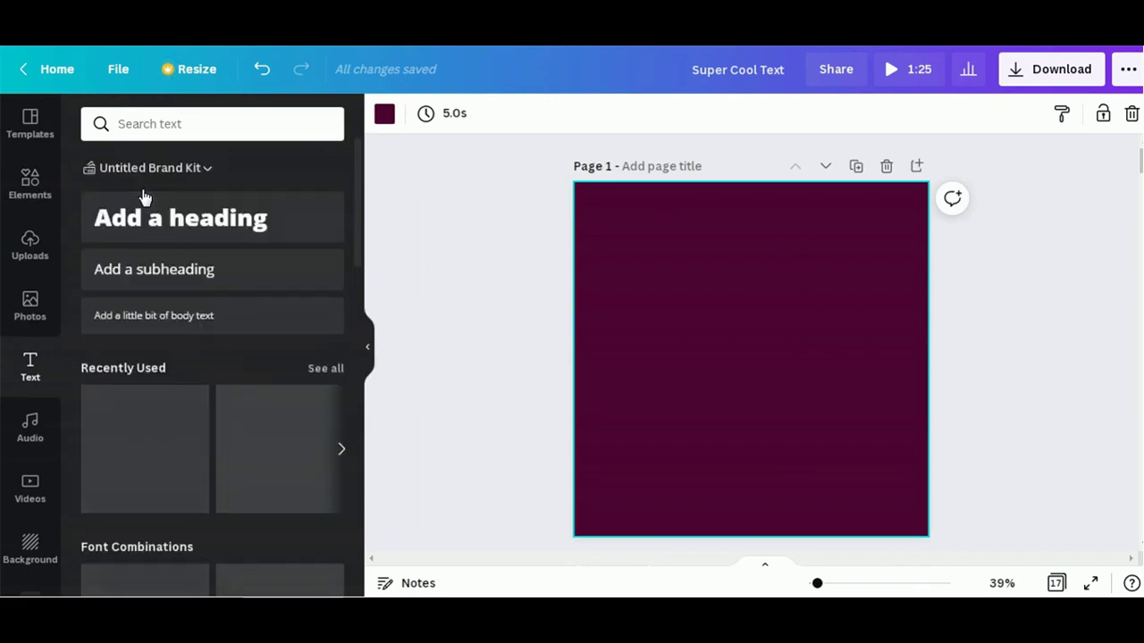
click(146, 220)
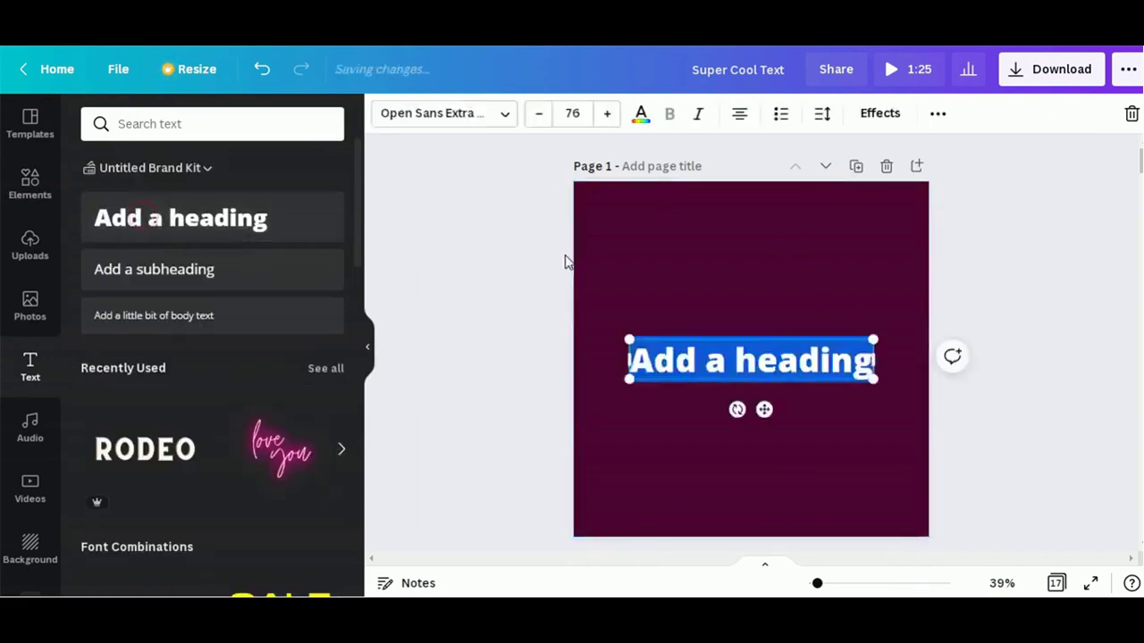
text(JUMP)
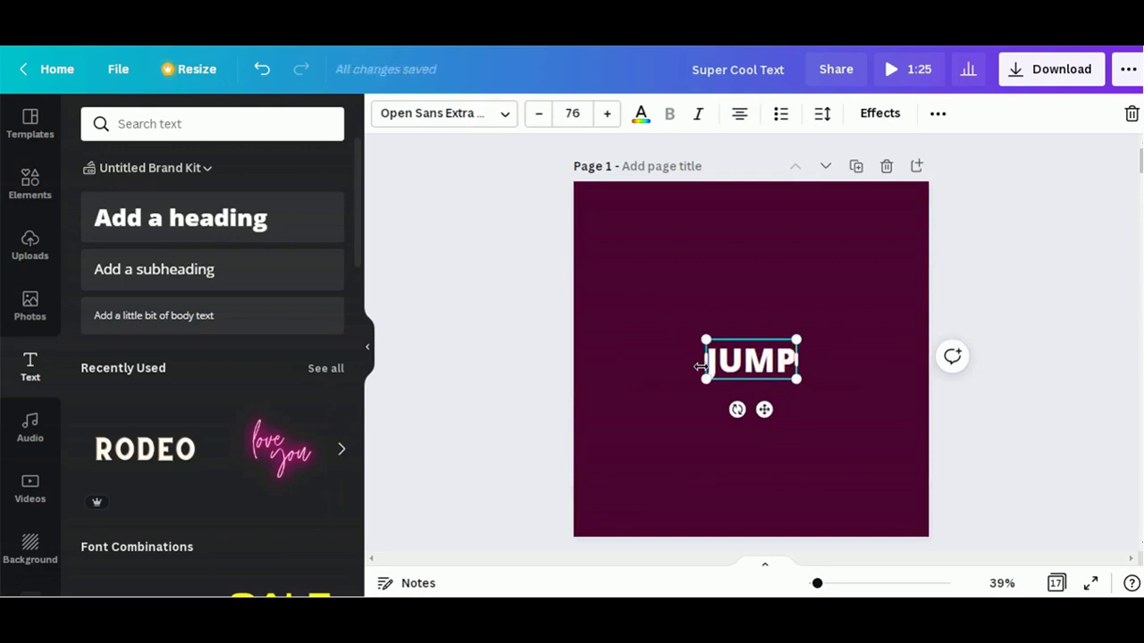
Set the font size of the JUMP heading to 200.
key(ctrl+a)
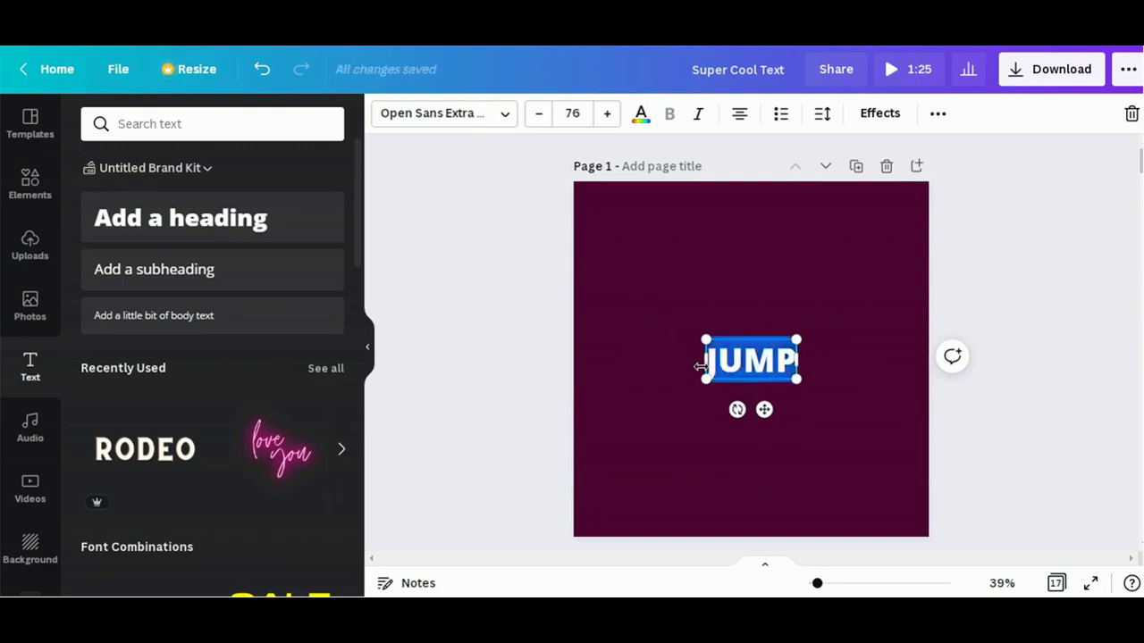
click(575, 114)
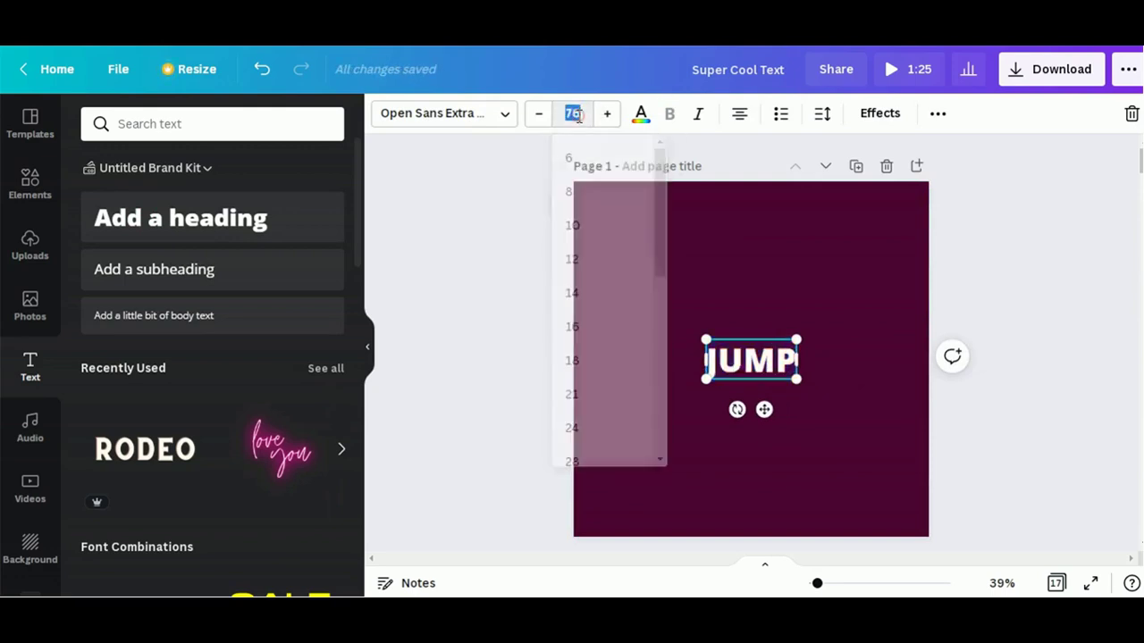
text(200)
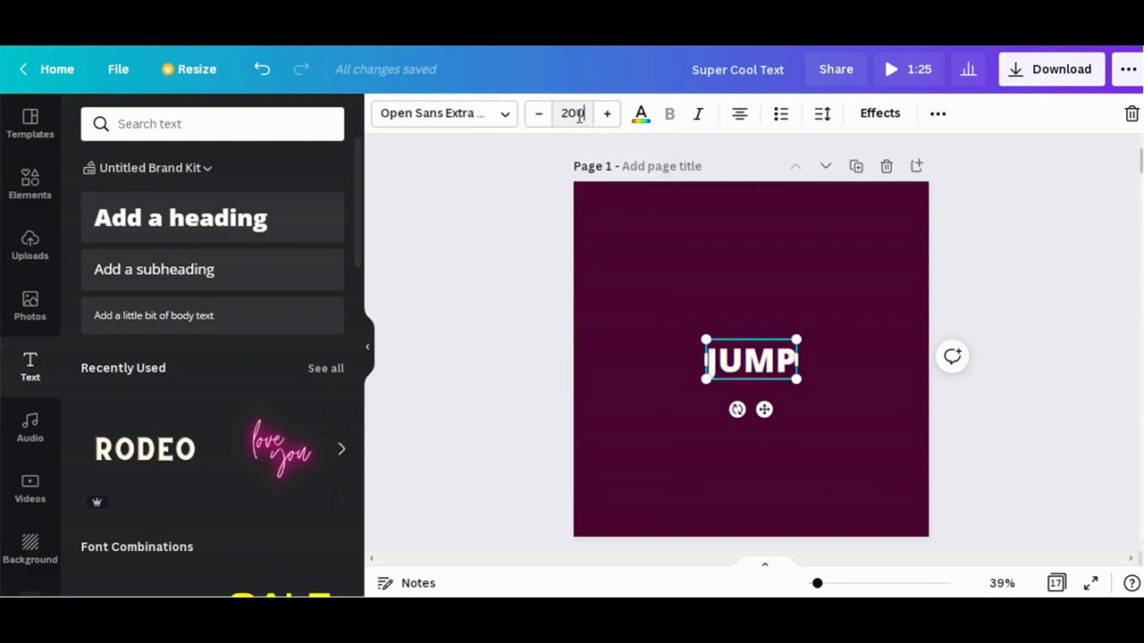
key(Return)
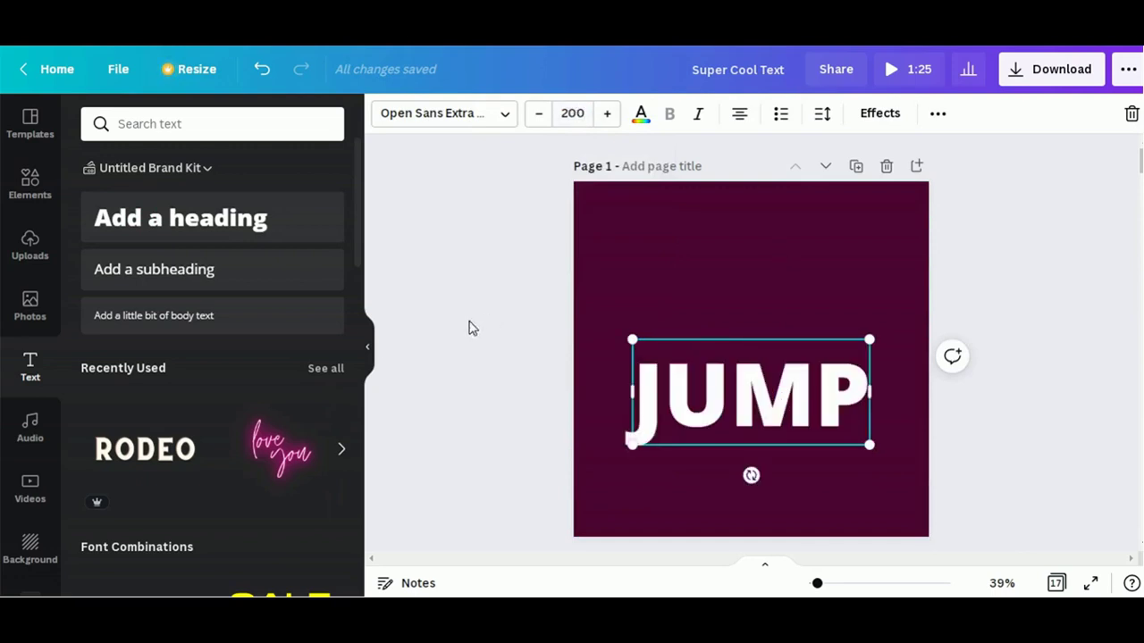
Enlarge the JUMP heading to font size 286 so it spans the page width, and move it to the page's vertical middle.
click(367, 347)
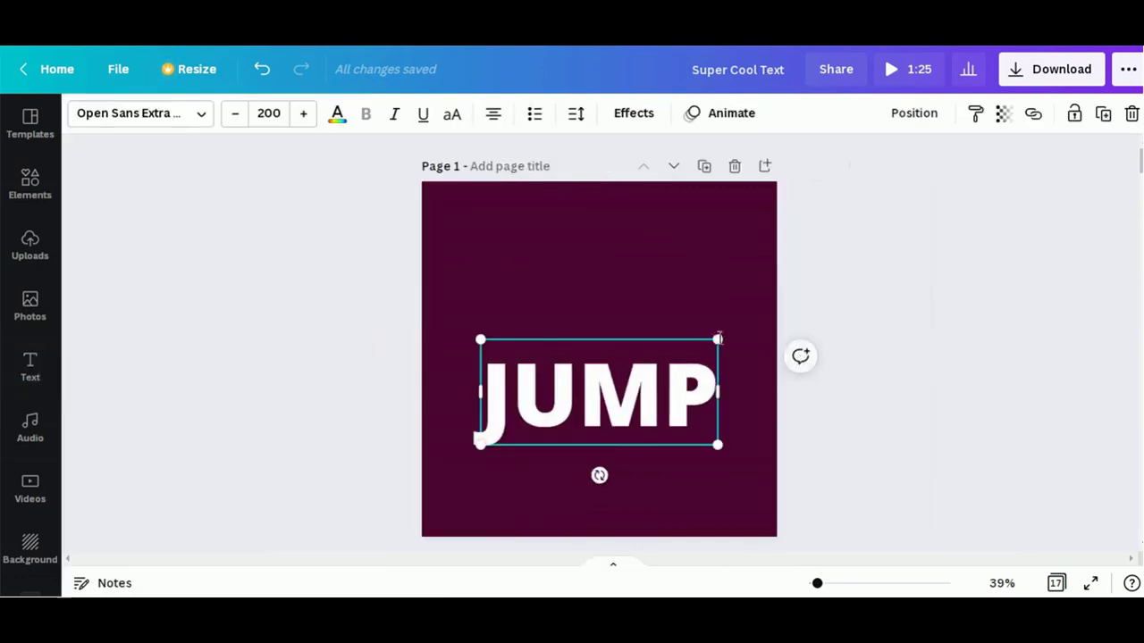
drag(718, 338, 753, 263)
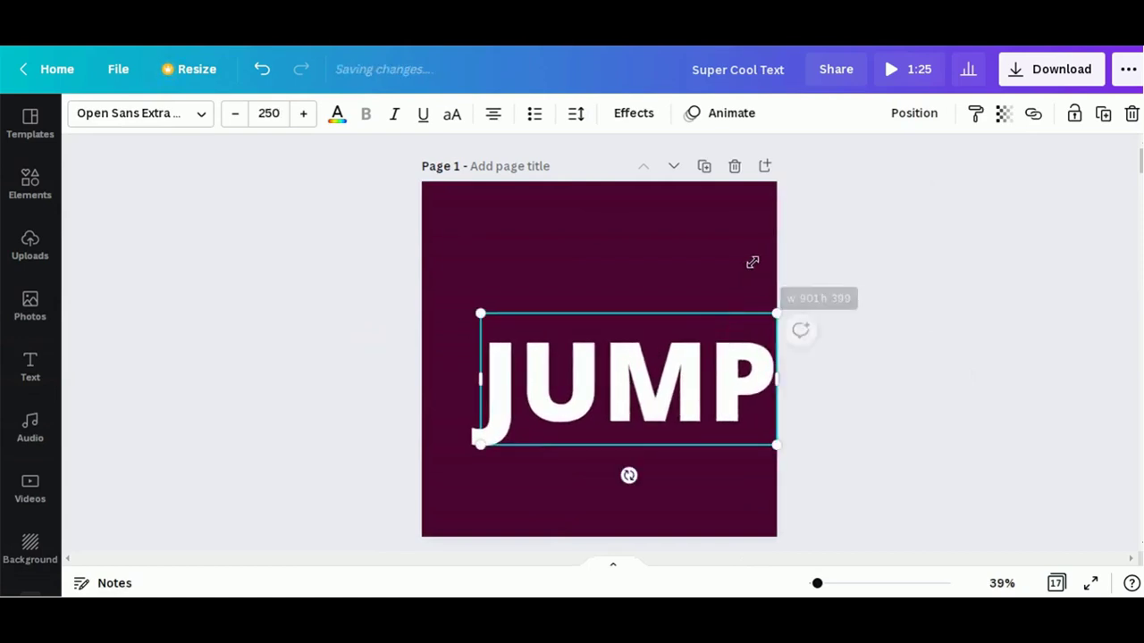
drag(480, 311, 452, 261)
click(901, 397)
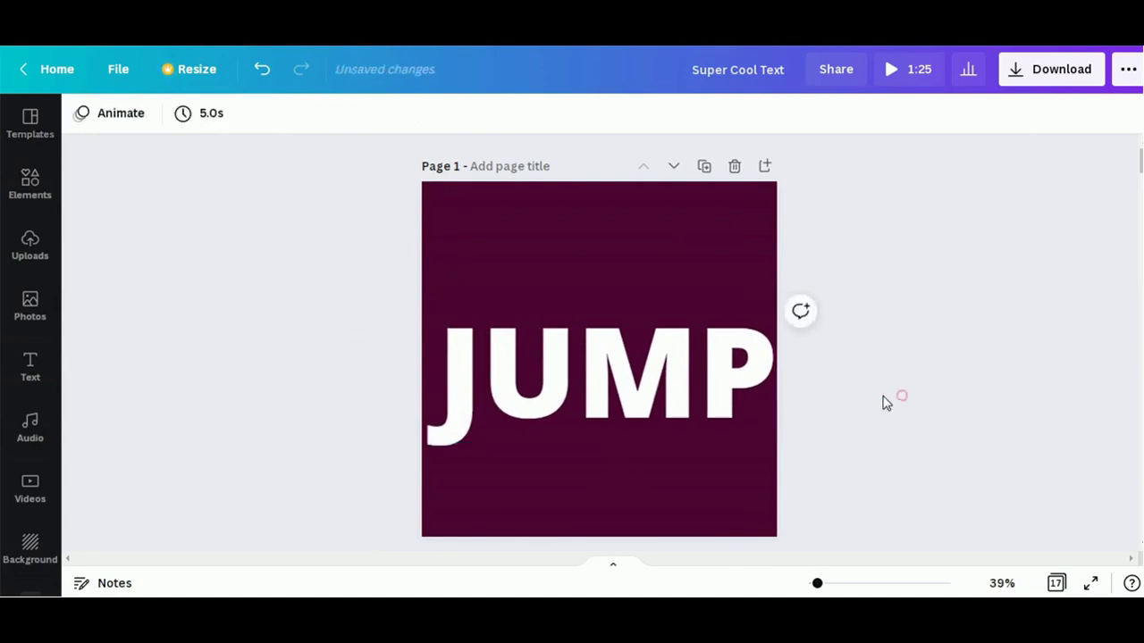
drag(676, 387, 673, 376)
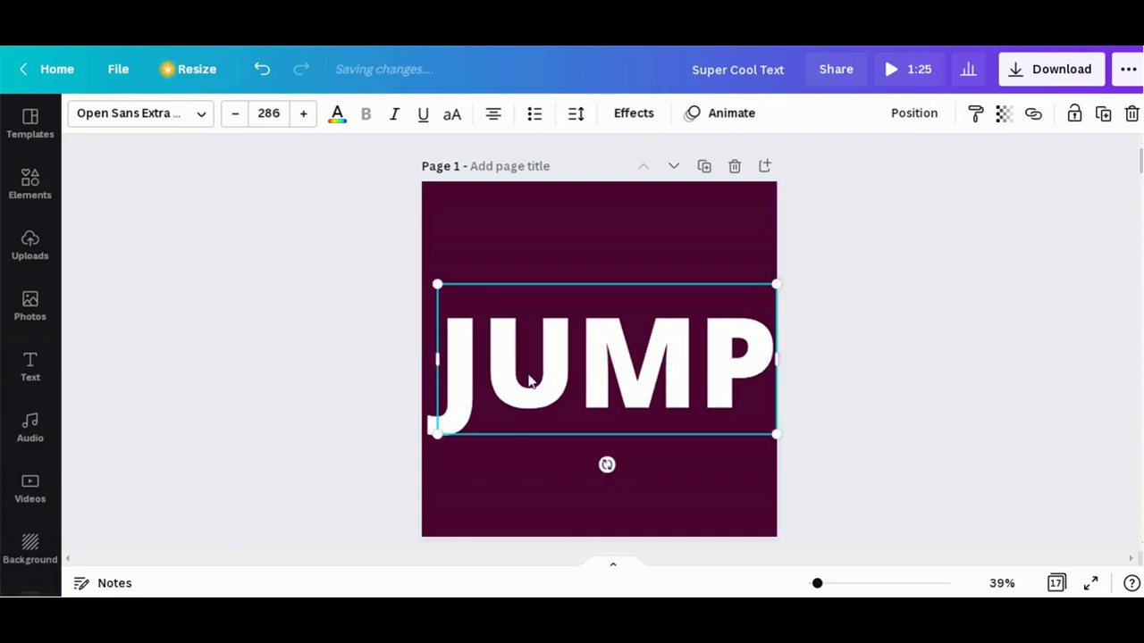
Search the stock photos for "jump" and add the beach photo of the woman leaping with a magenta scarf to the page.
click(32, 305)
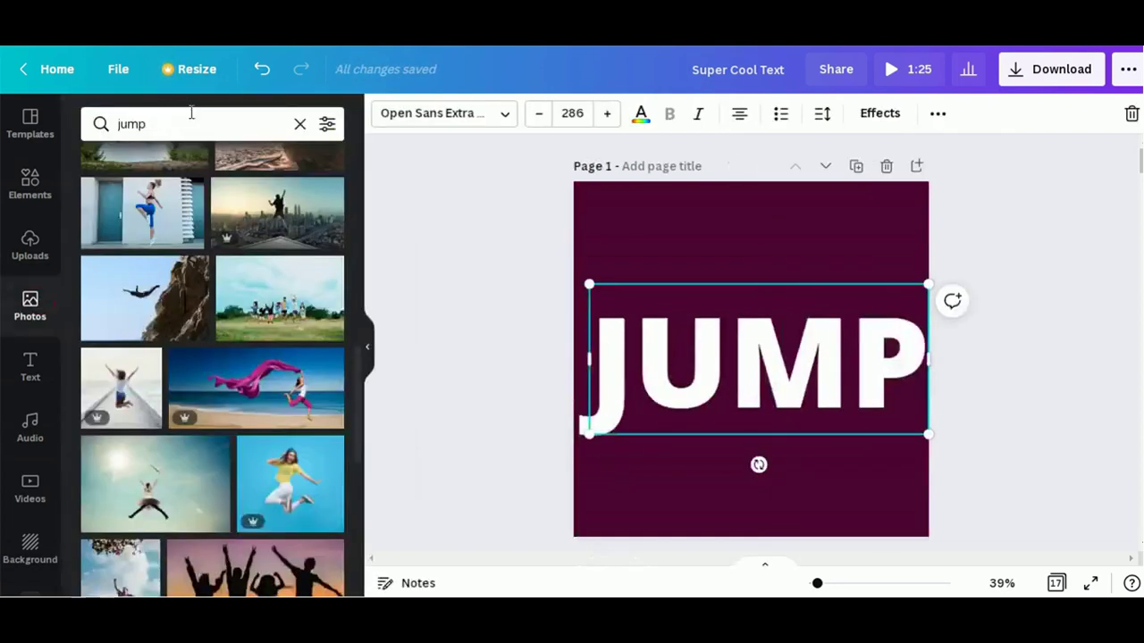
click(301, 125)
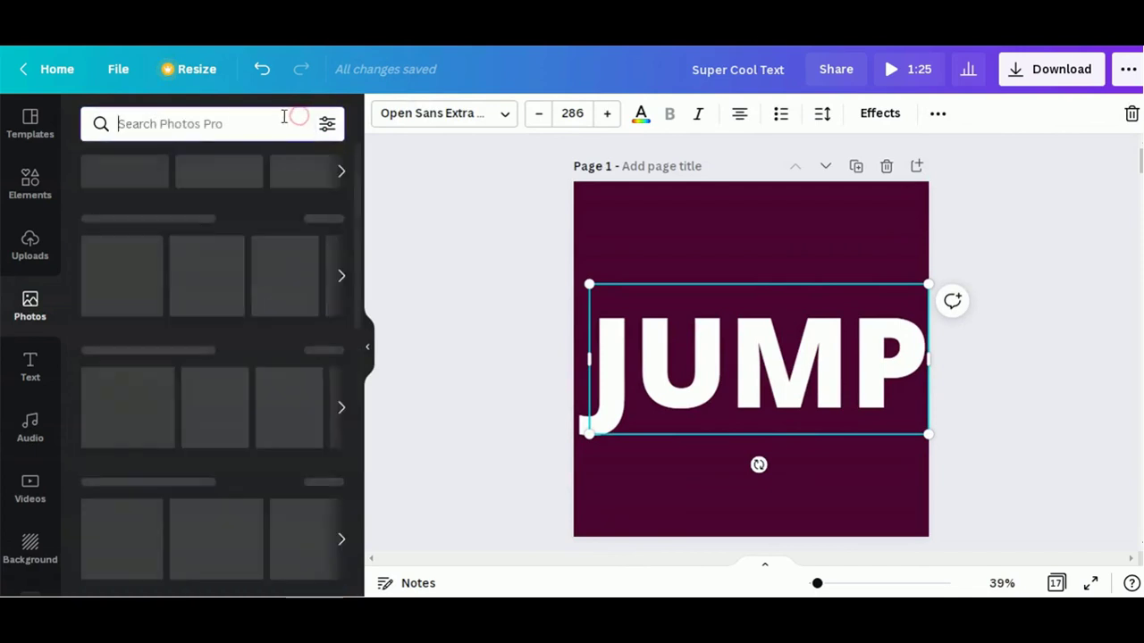
click(224, 124)
text(jump)
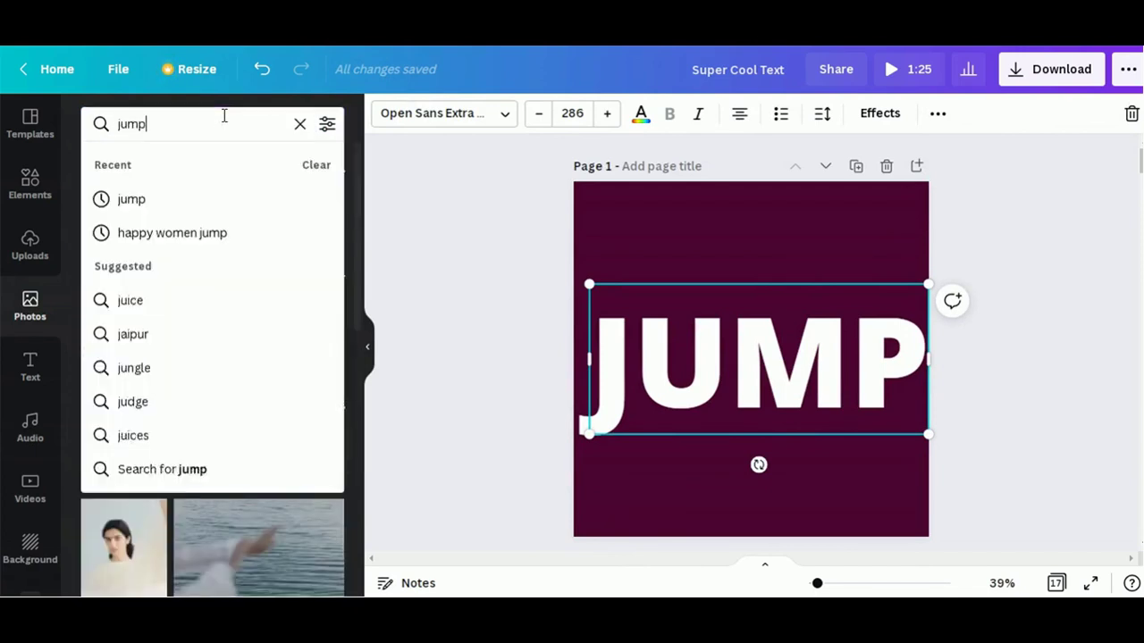
key(Return)
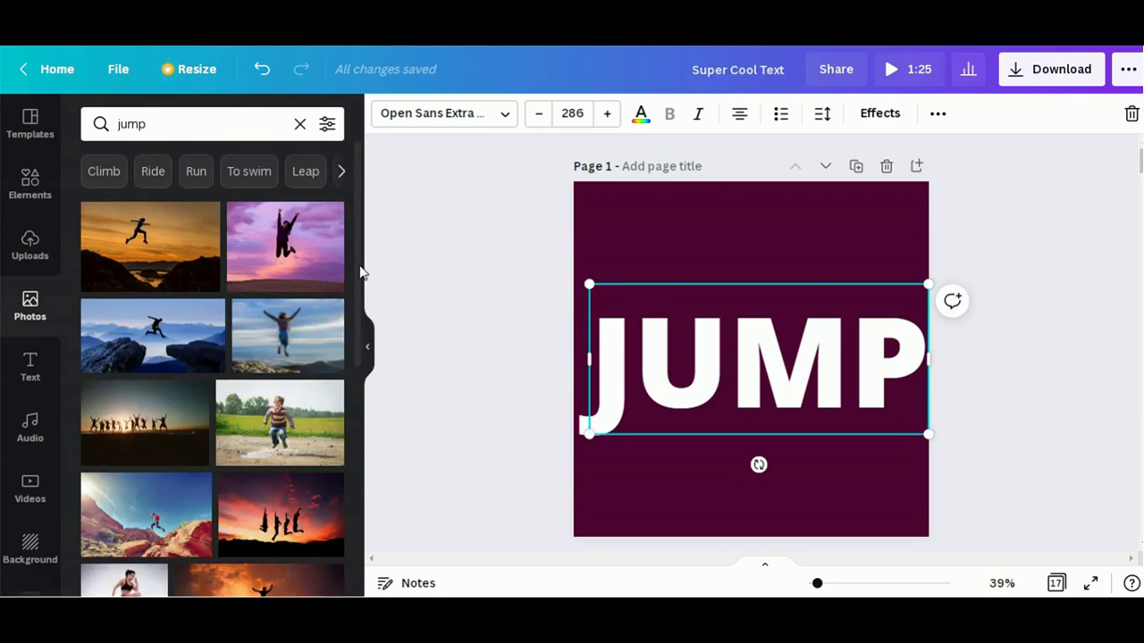
drag(360, 272, 368, 563)
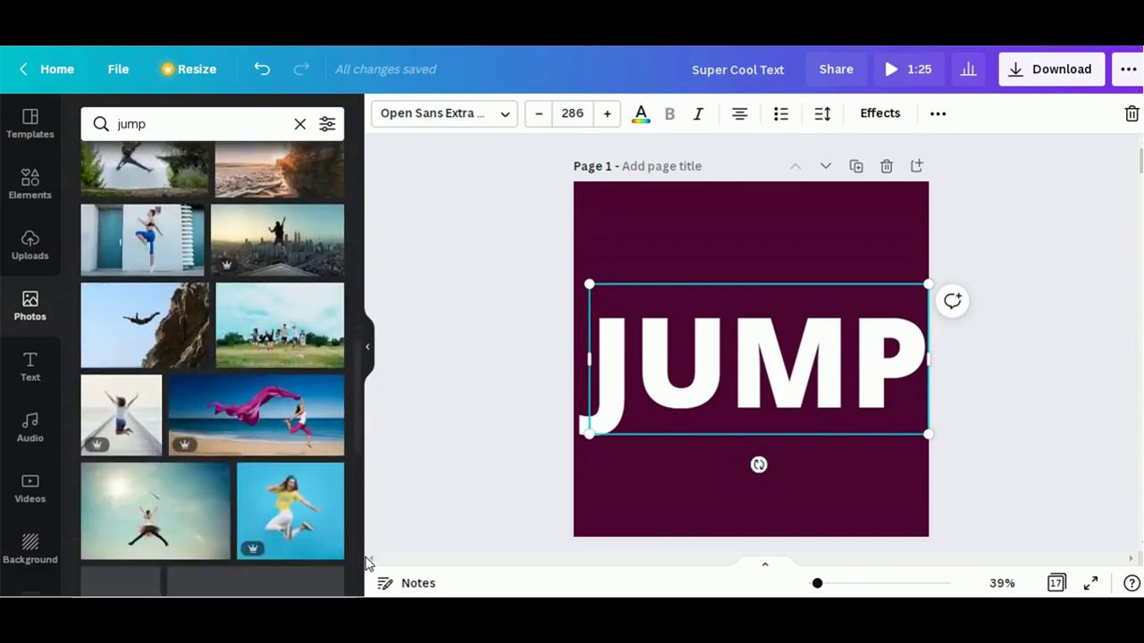
click(263, 415)
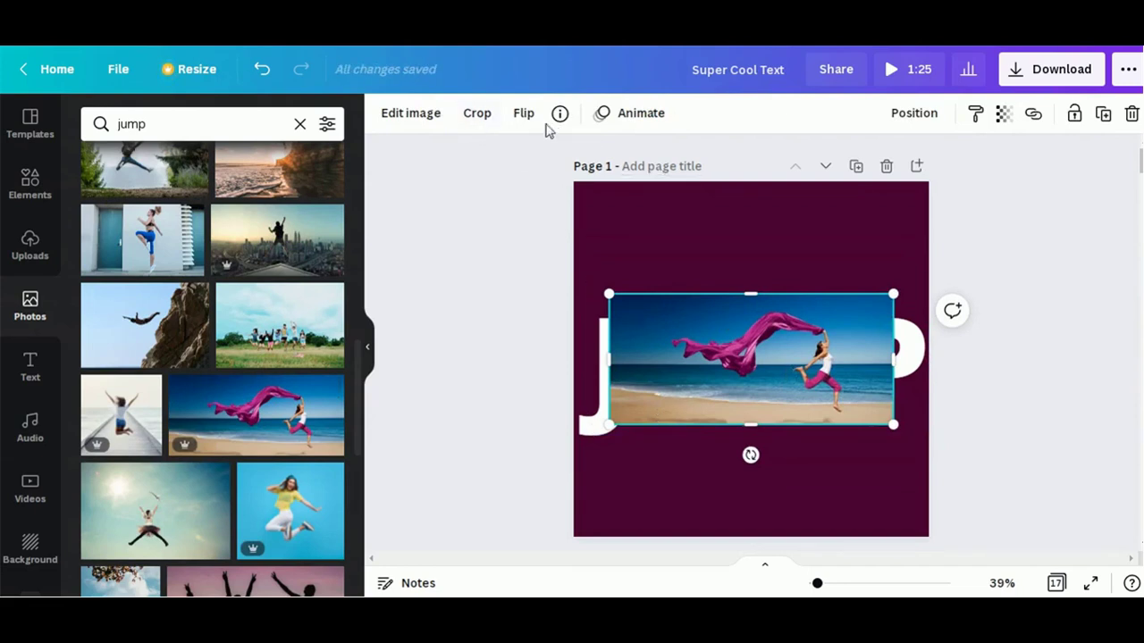
Remove the background from the beach photo with Background Remover, leaving only the woman and her scarf.
click(411, 113)
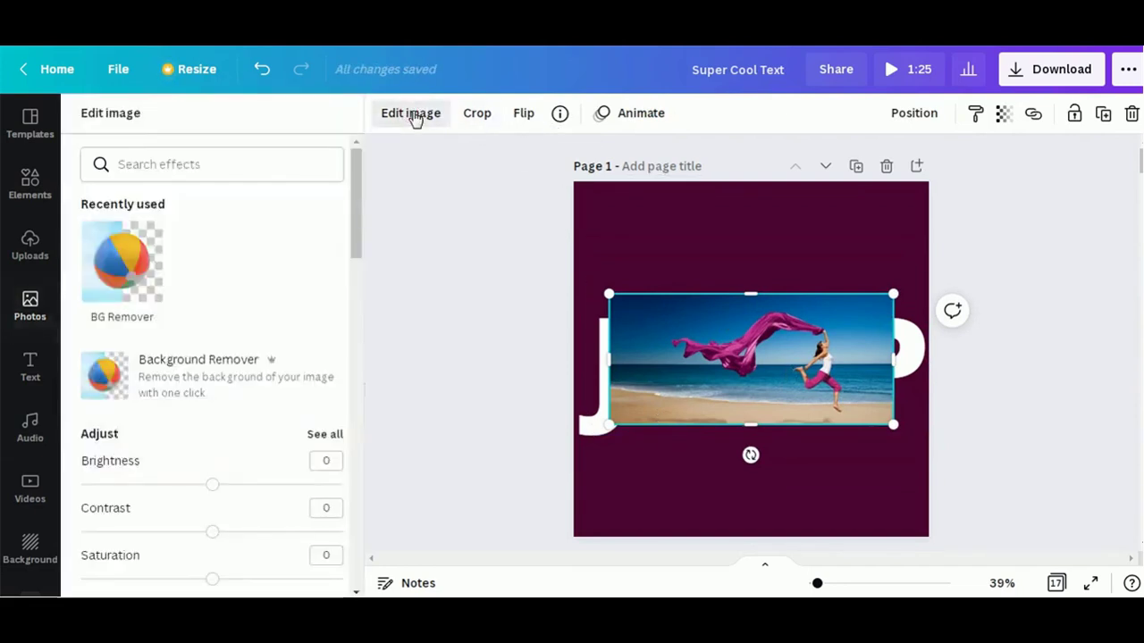
click(143, 261)
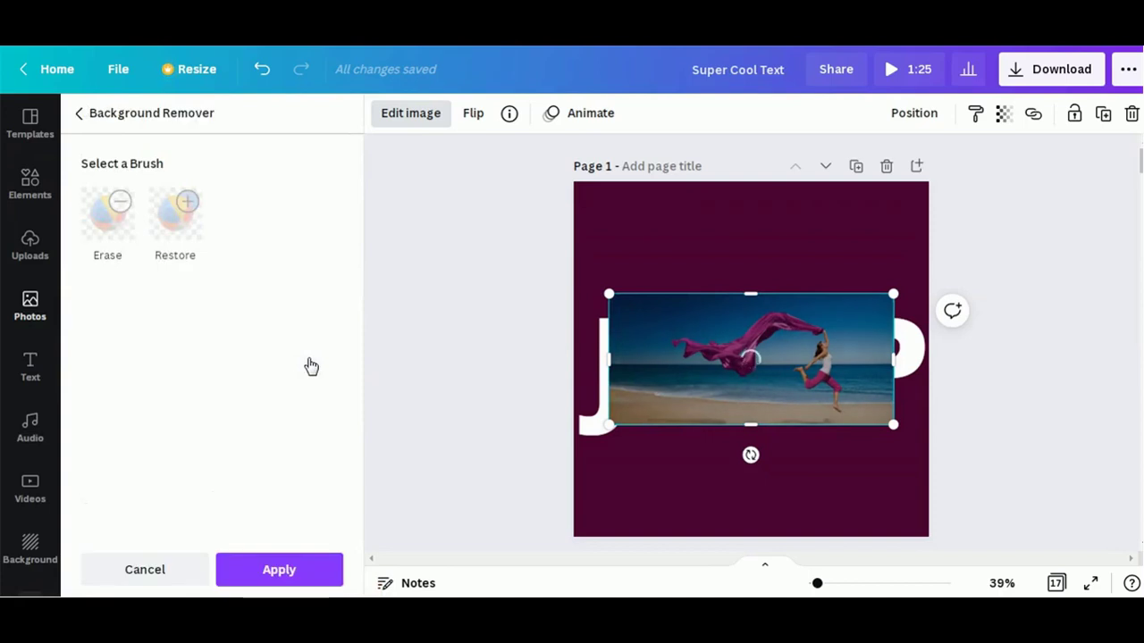
click(314, 575)
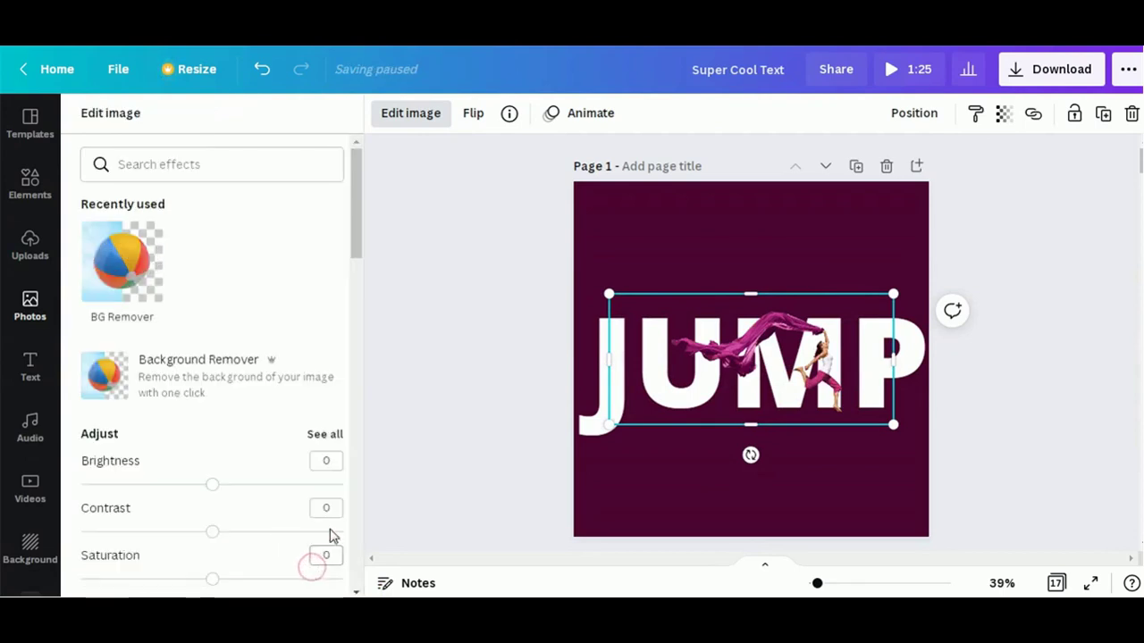
click(483, 284)
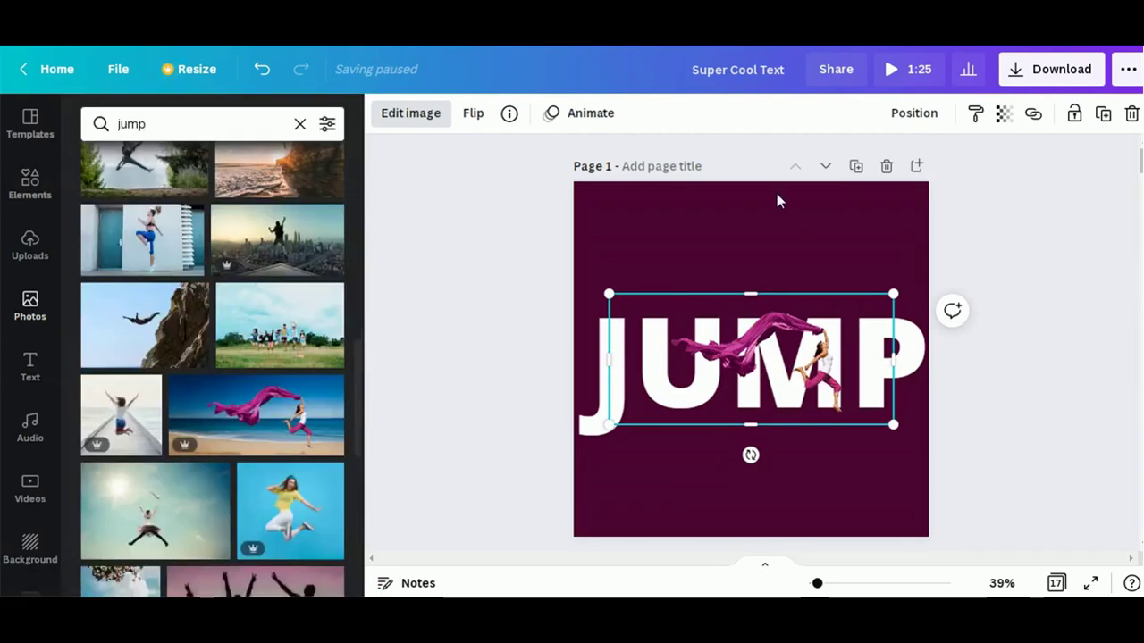
click(1002, 258)
Enlarge the woman cutout to nearly fill the page width and position it with her legs over the P and the scarf above JUMP.
click(832, 344)
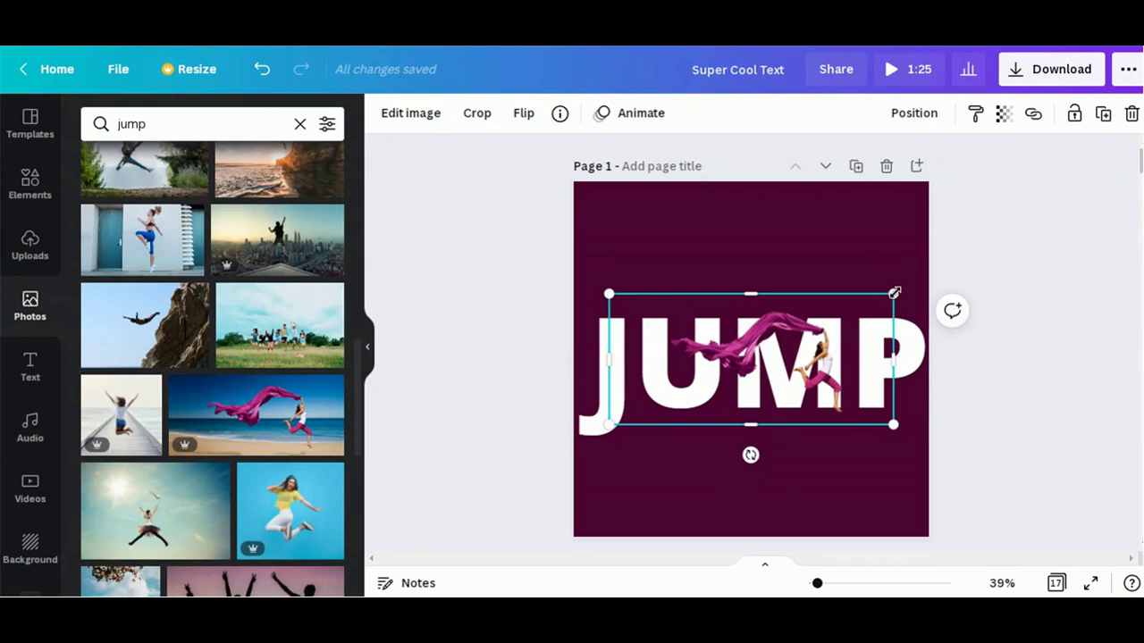
drag(894, 293, 951, 266)
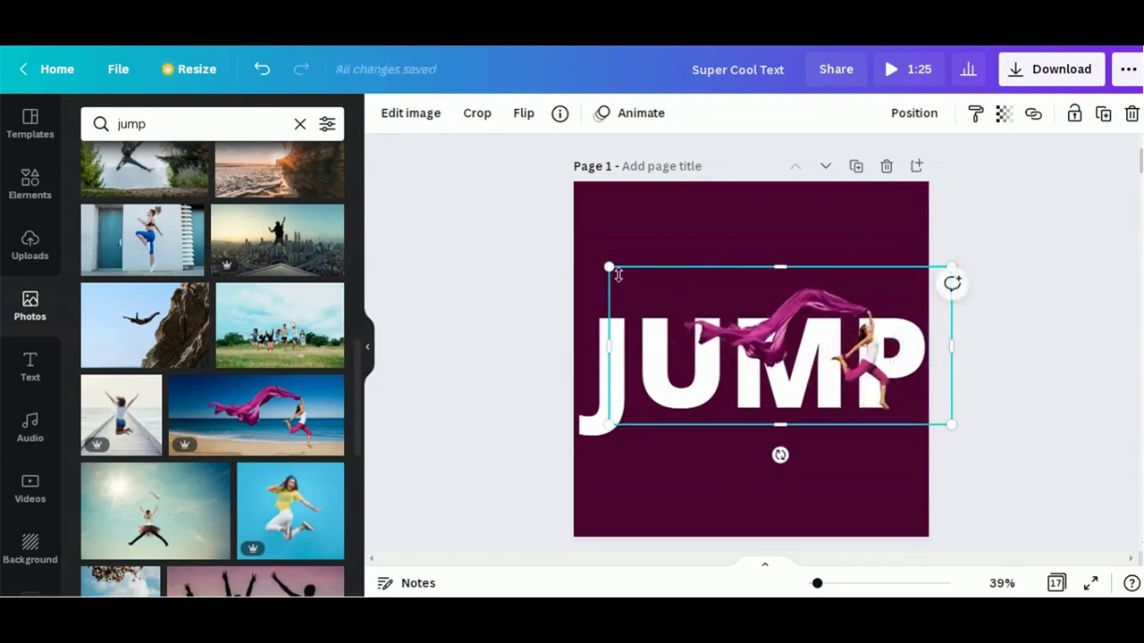
drag(605, 262, 513, 202)
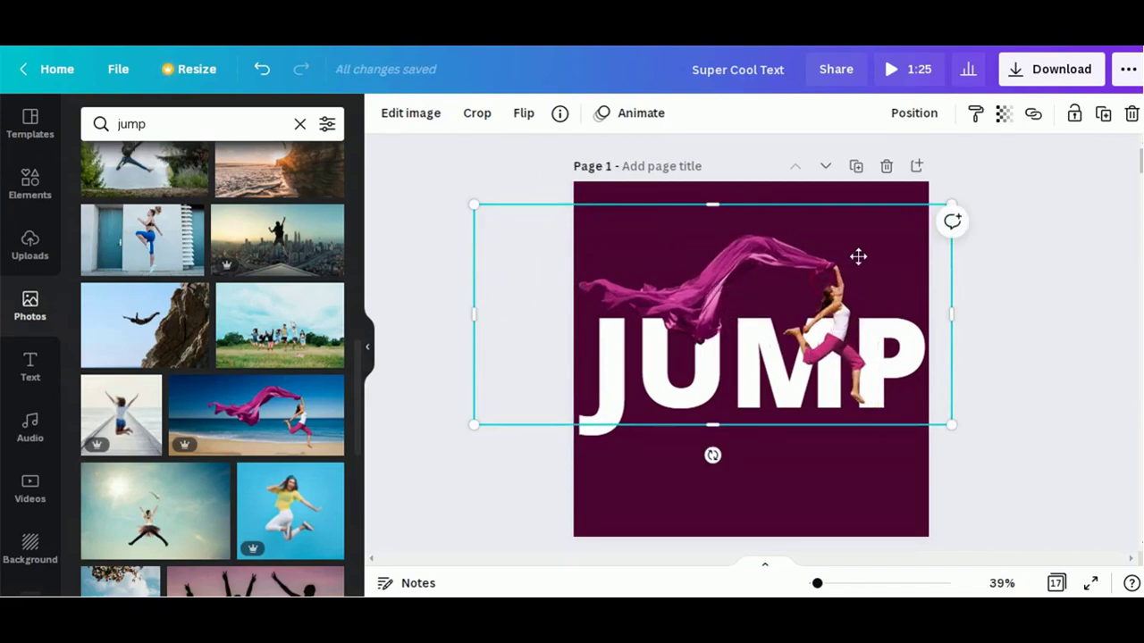
drag(859, 256, 870, 265)
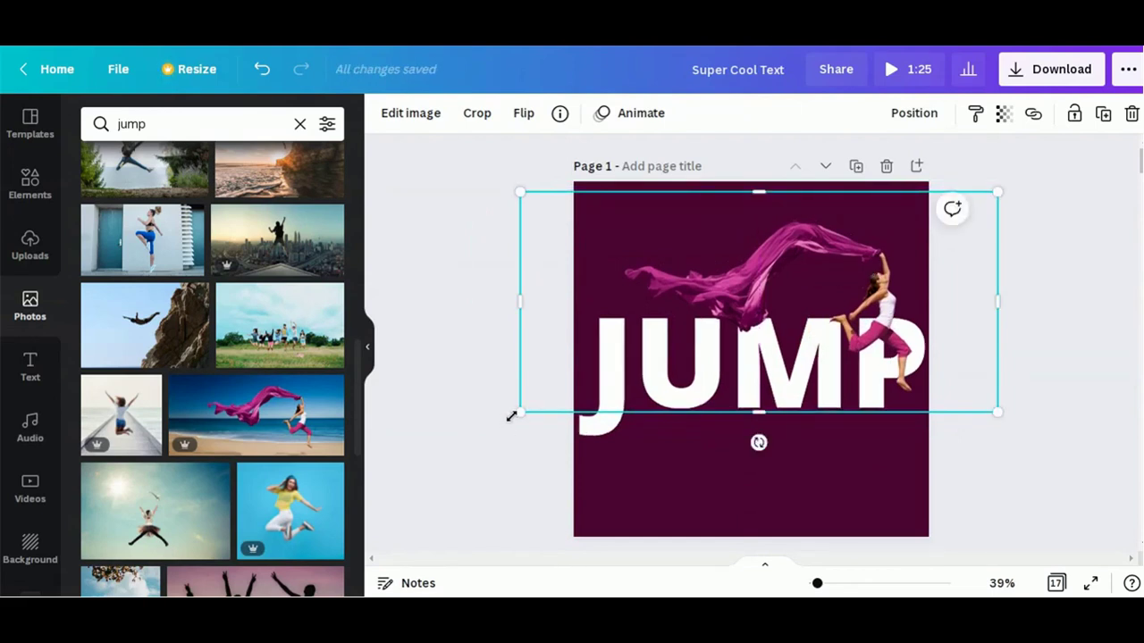
drag(518, 414, 449, 431)
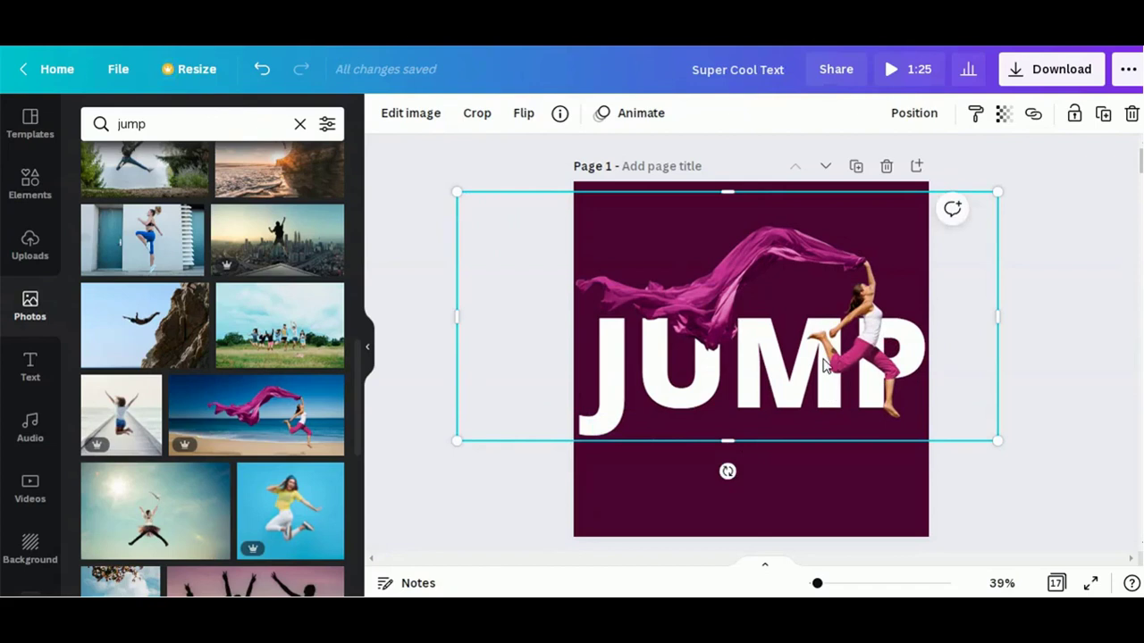
drag(818, 289, 830, 270)
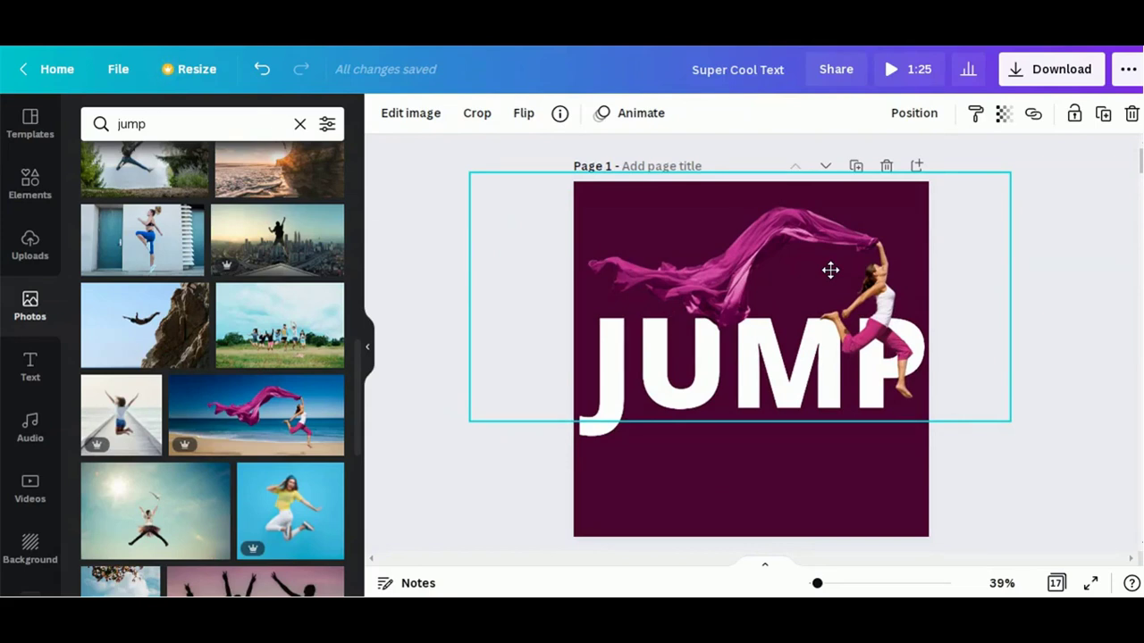
drag(830, 270, 830, 269)
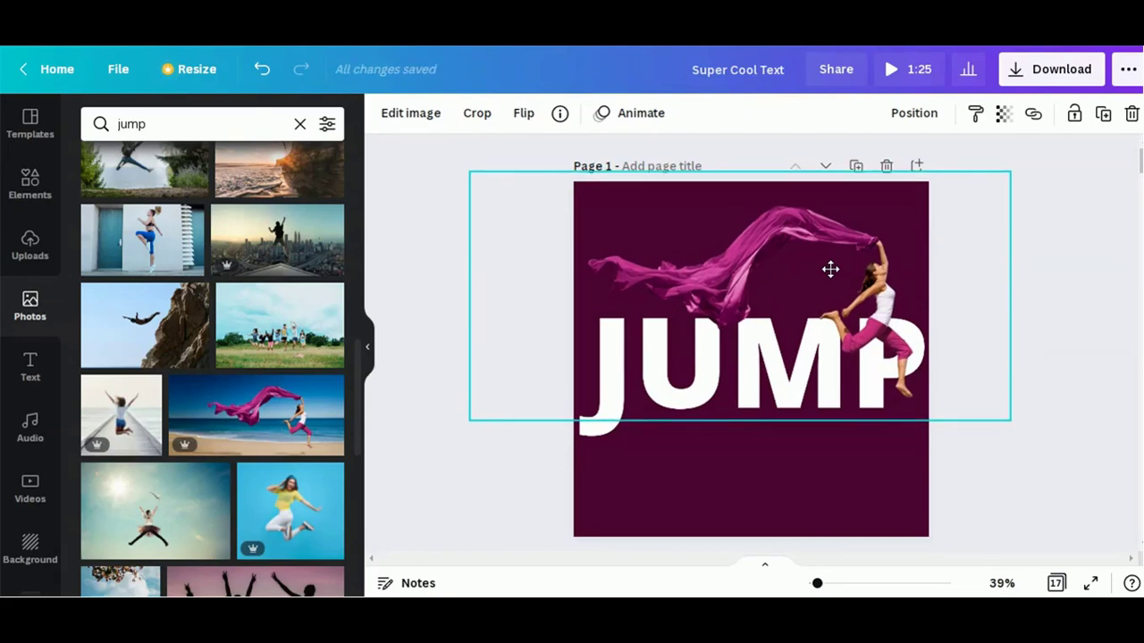
click(830, 269)
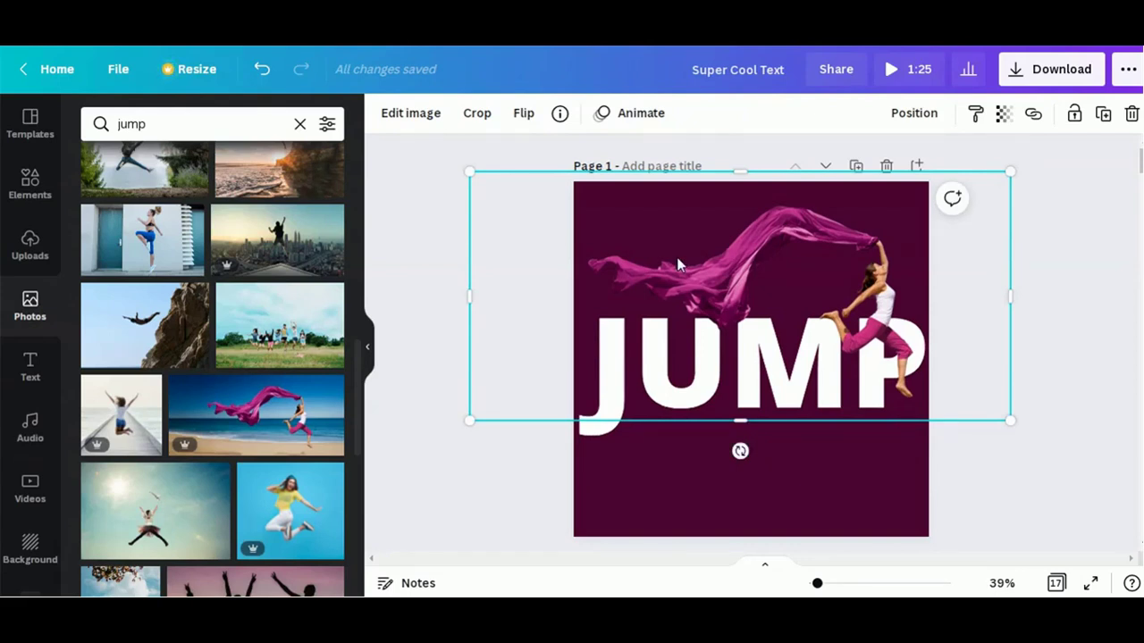
Crop the empty sides of the woman cutout so the image frame matches the page width.
click(481, 118)
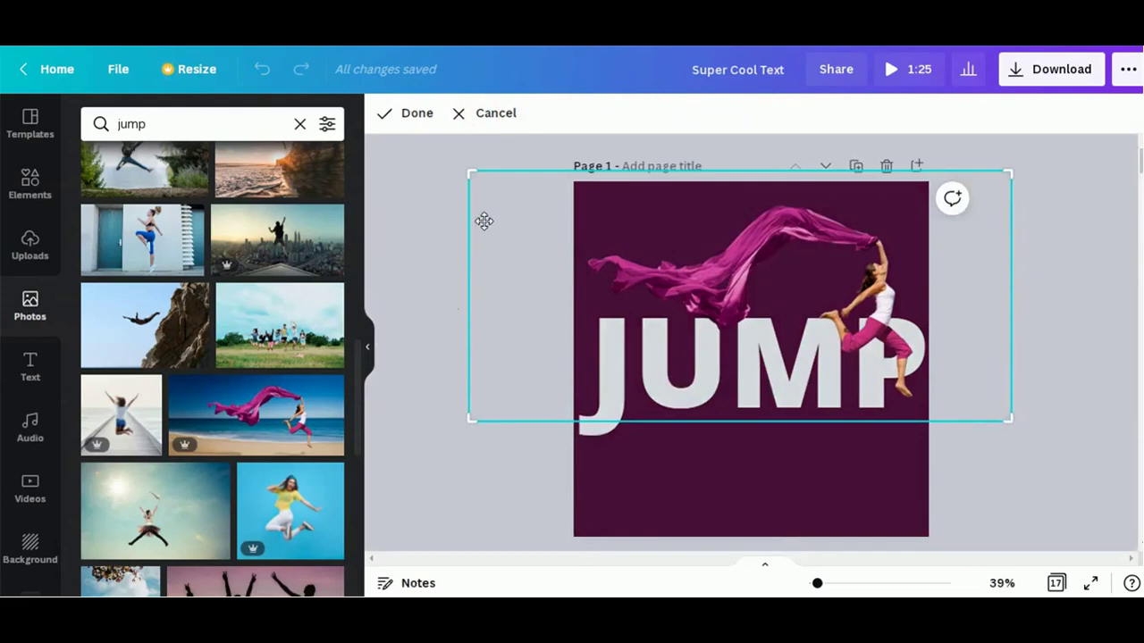
drag(472, 173, 566, 170)
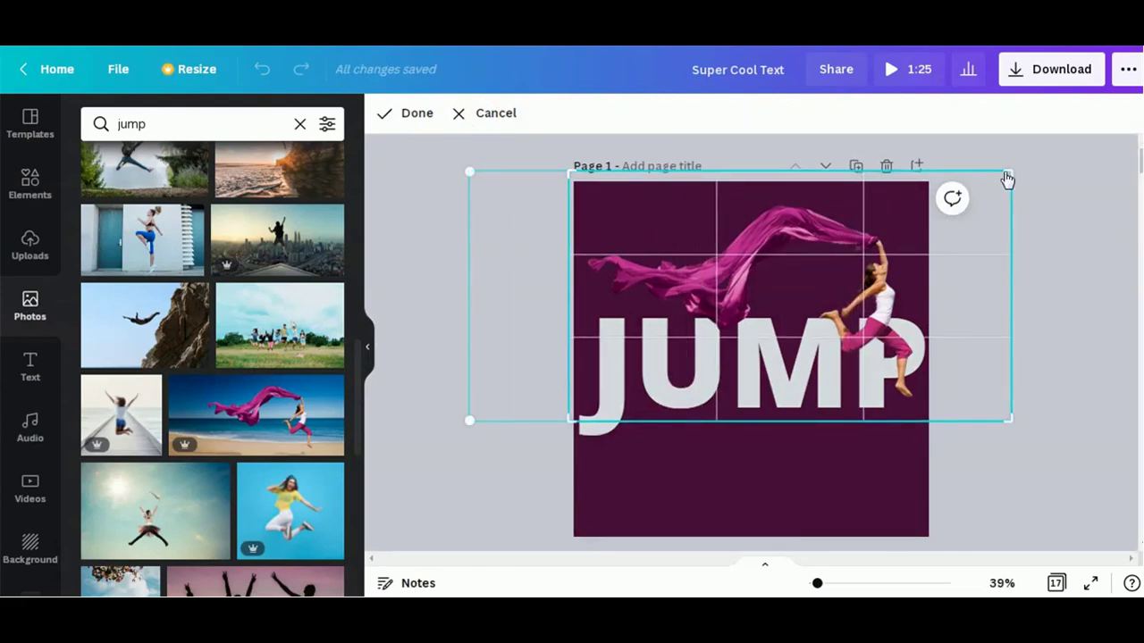
drag(1009, 171, 929, 162)
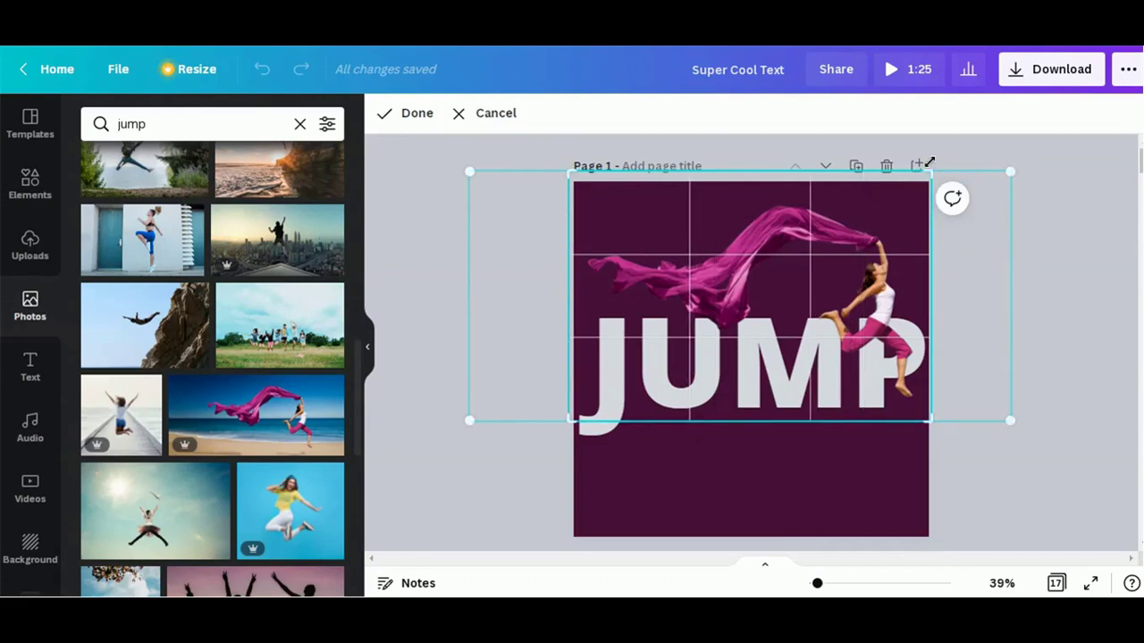
click(416, 114)
click(414, 112)
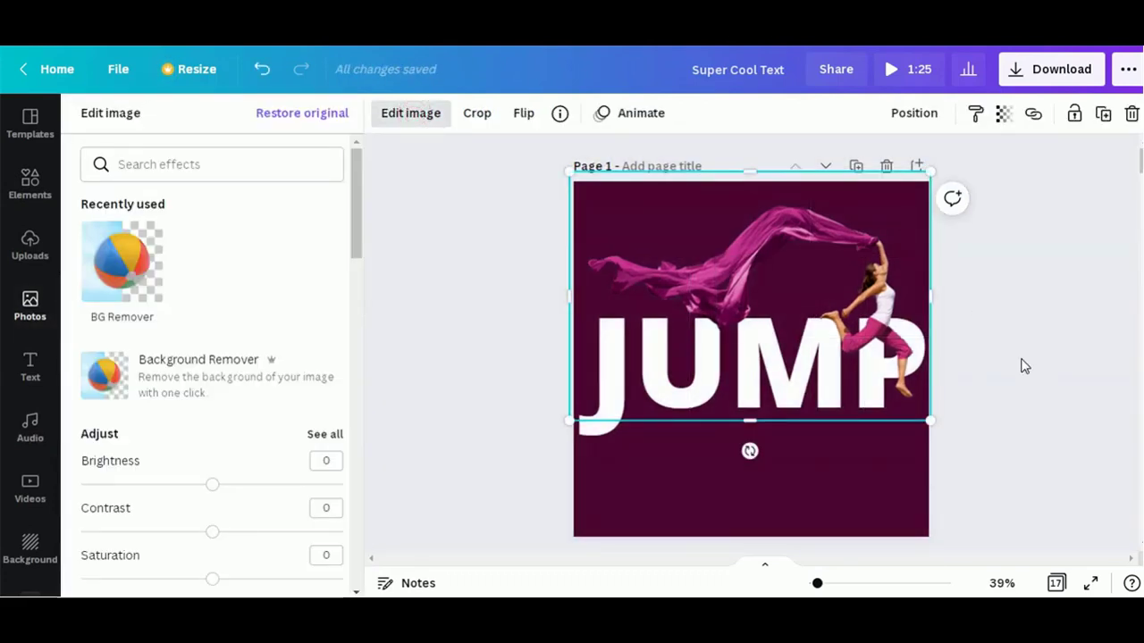
click(1020, 359)
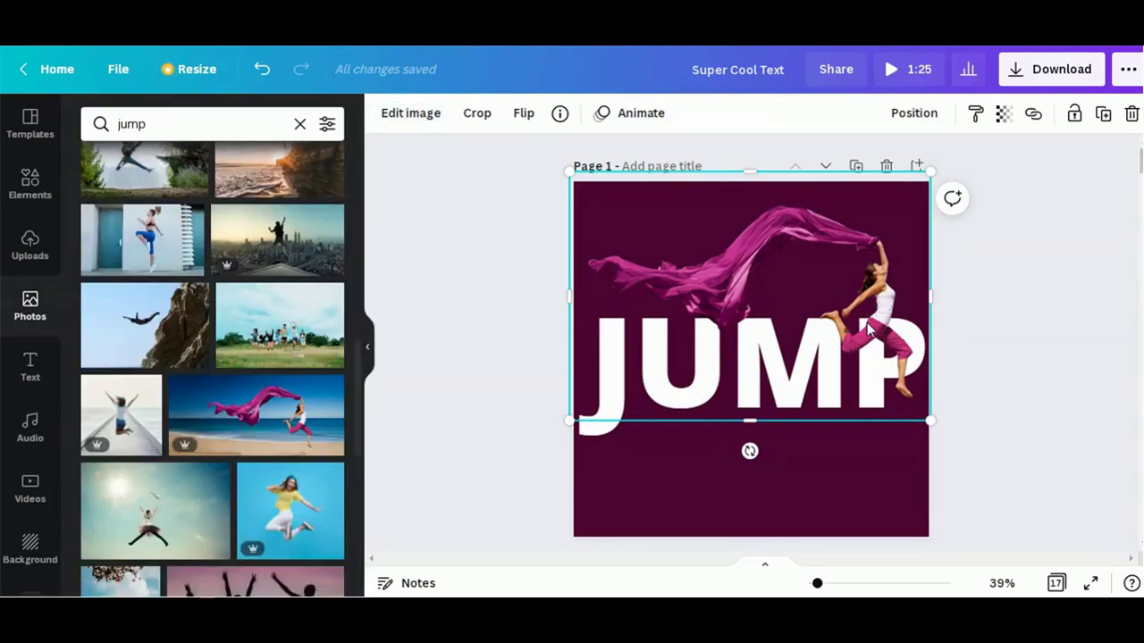
Duplicate the cropped woman cutout and place the copy lower on the page, below the original.
drag(869, 325, 868, 459)
click(861, 251)
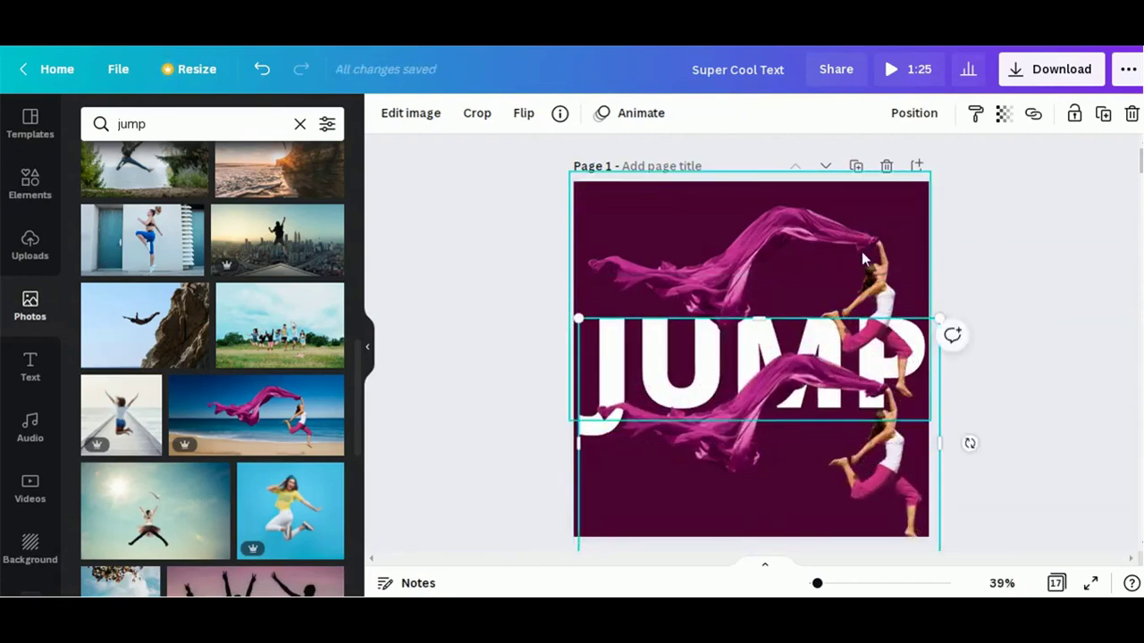
Send the original woman cutout backward so that it sits behind the word JUMP.
click(904, 115)
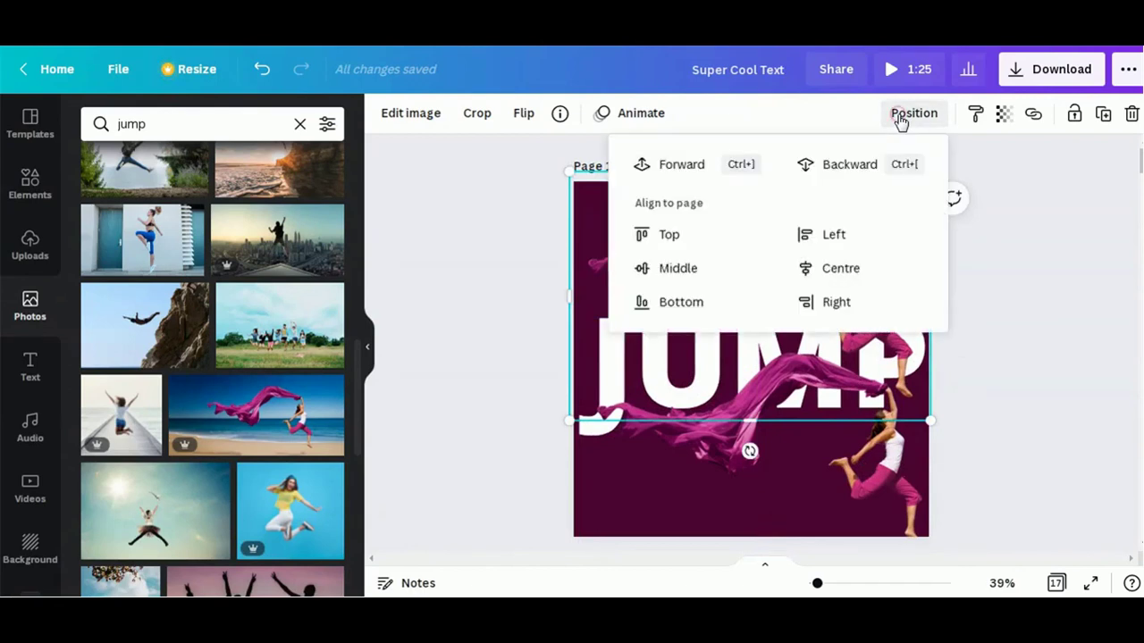
click(826, 166)
click(1003, 309)
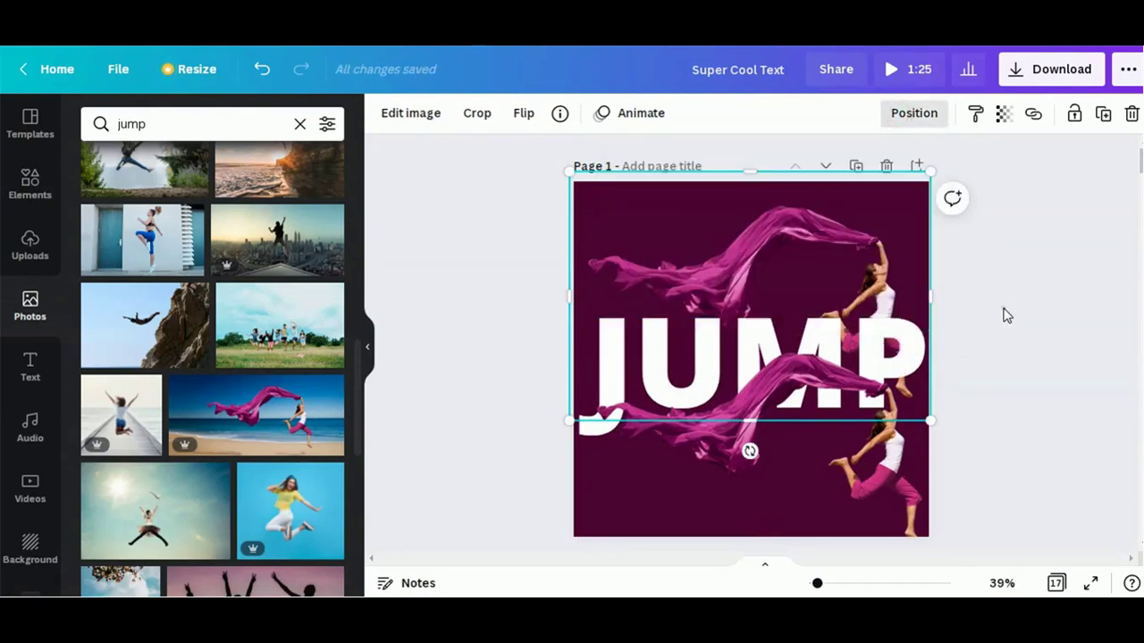
Crop the scarf off the duplicate cutout so only the woman remains, and align it exactly over the original woman.
click(828, 469)
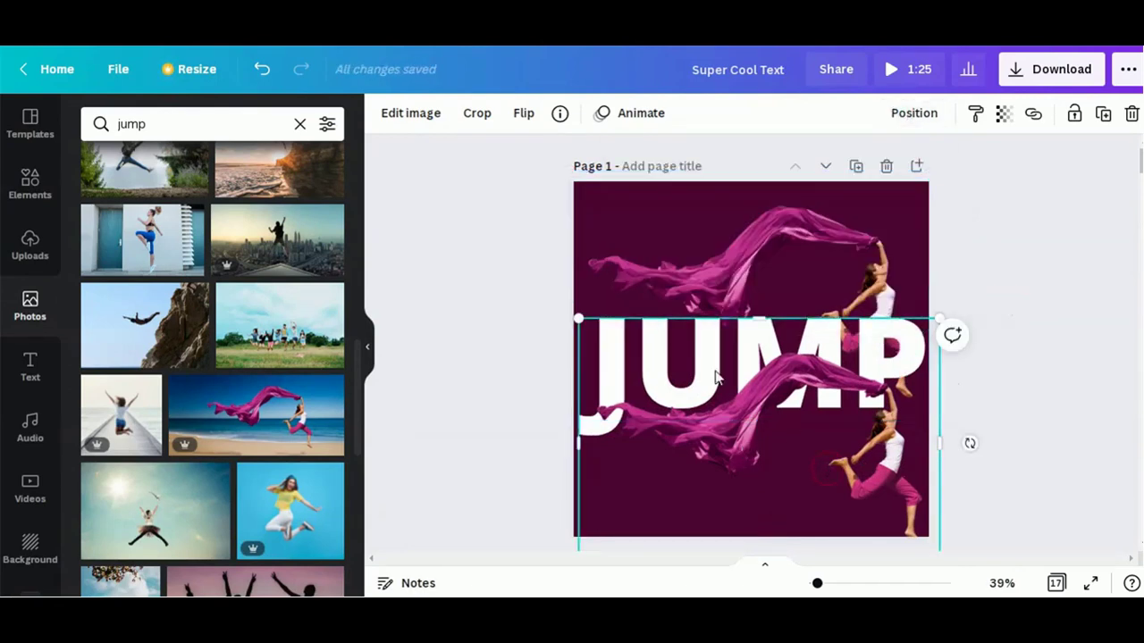
drag(757, 498, 760, 447)
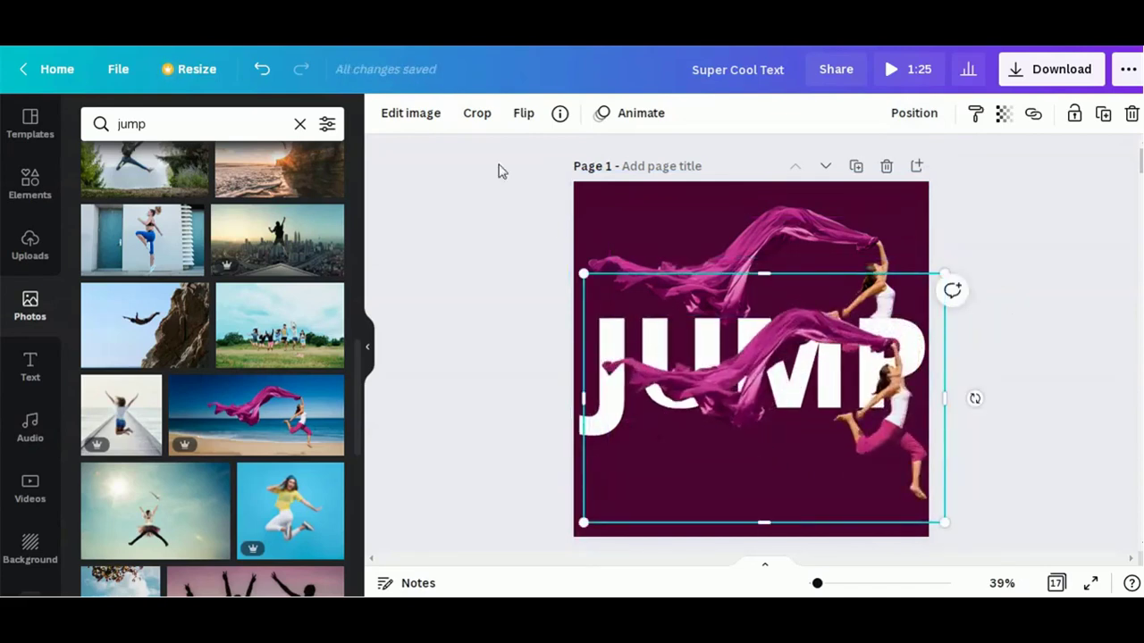
click(476, 114)
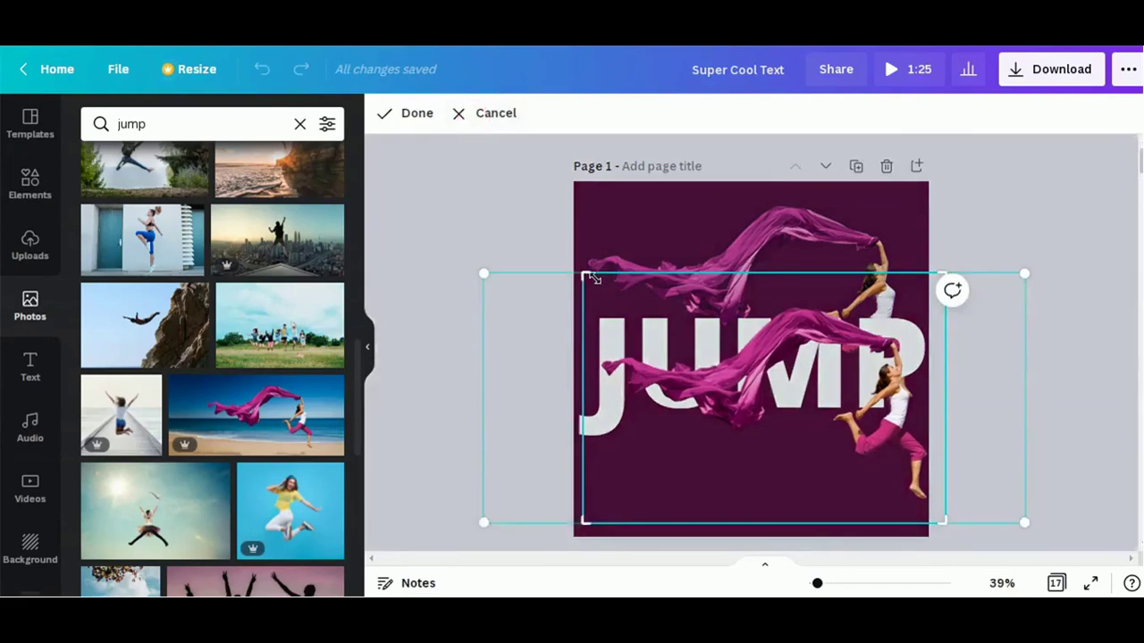
drag(587, 273, 827, 273)
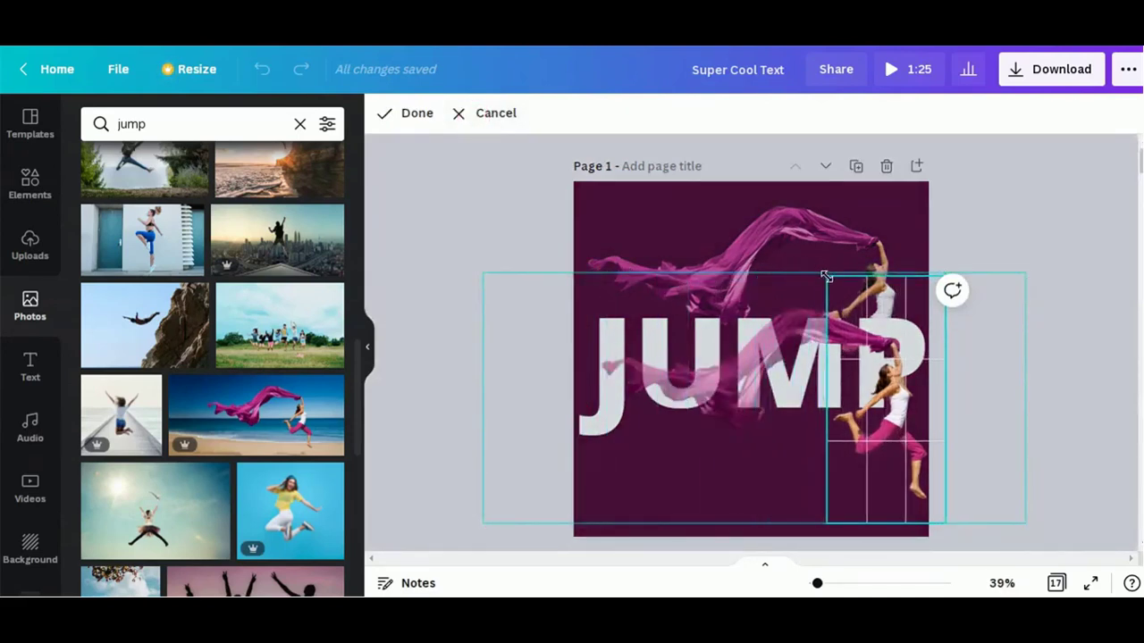
drag(1024, 275, 986, 257)
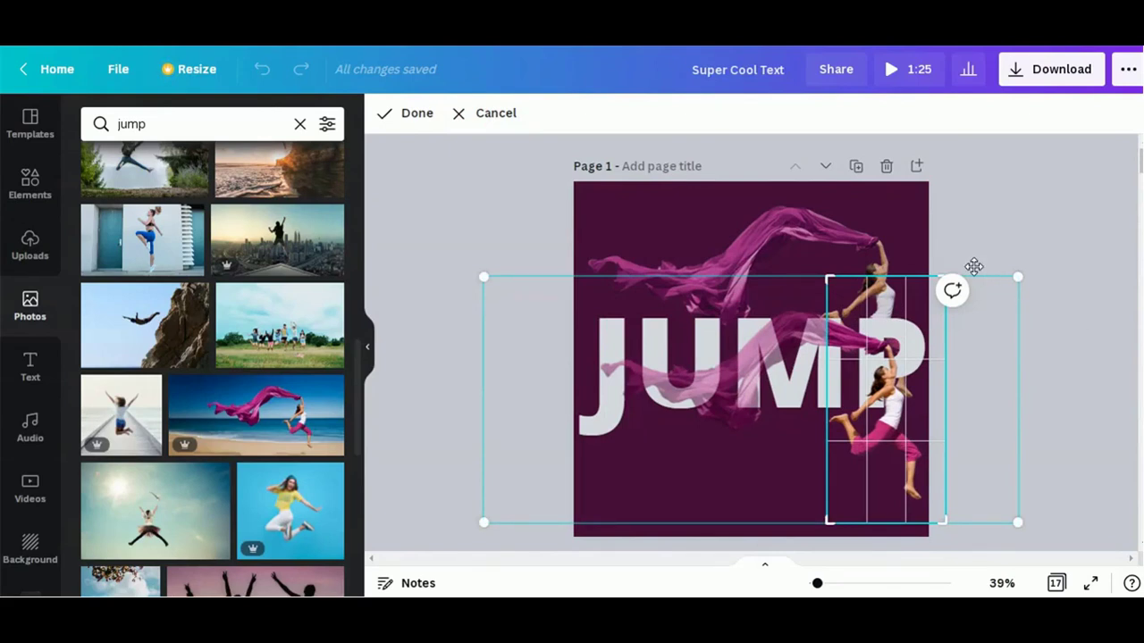
click(951, 187)
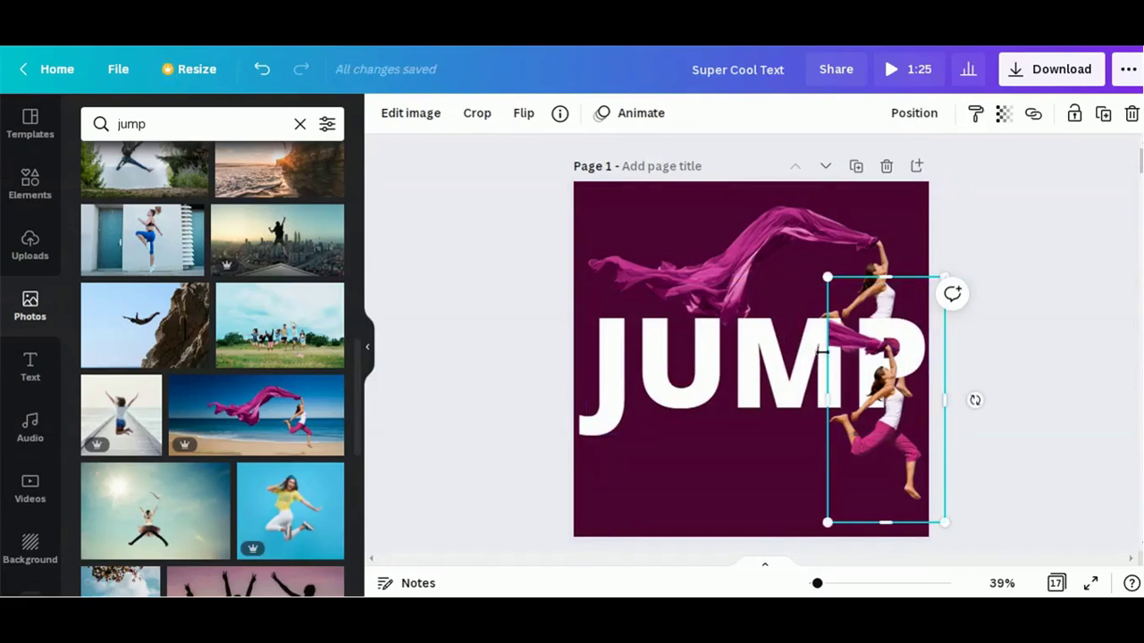
drag(866, 425, 859, 324)
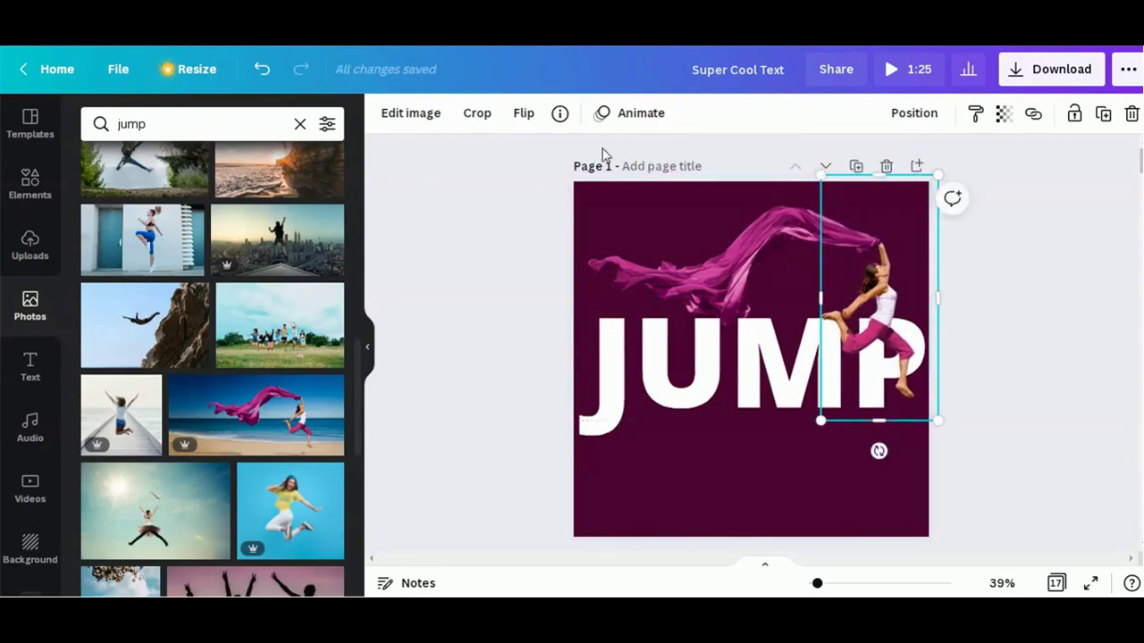
Crop the overlaid copy down to the woman's front leg, with its upper edge within the opening of the P.
click(477, 113)
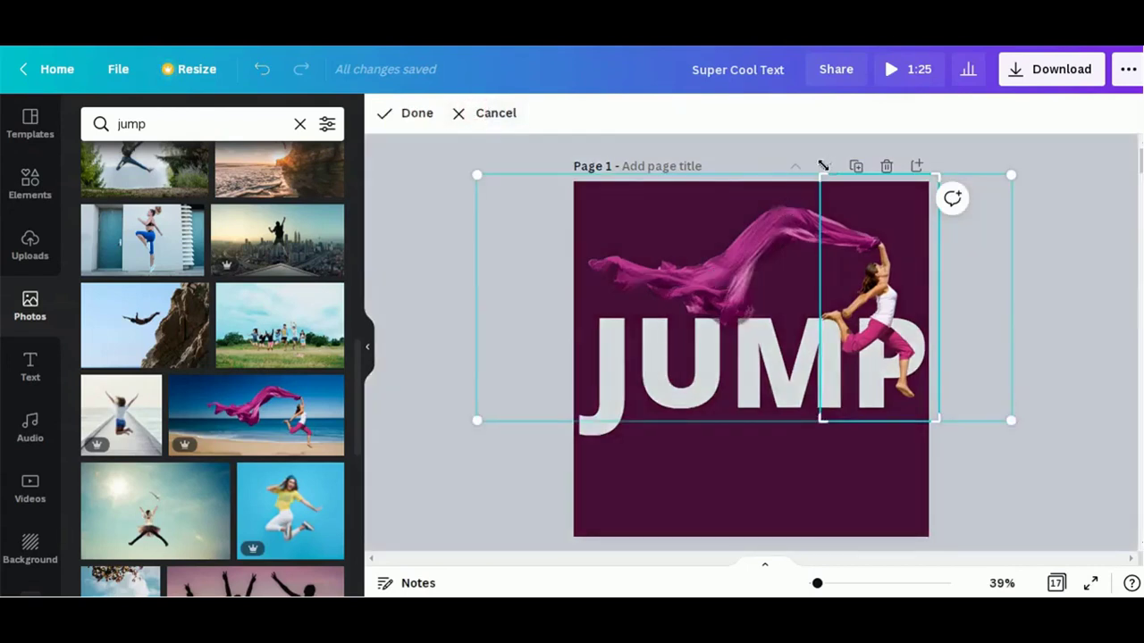
drag(821, 172, 885, 294)
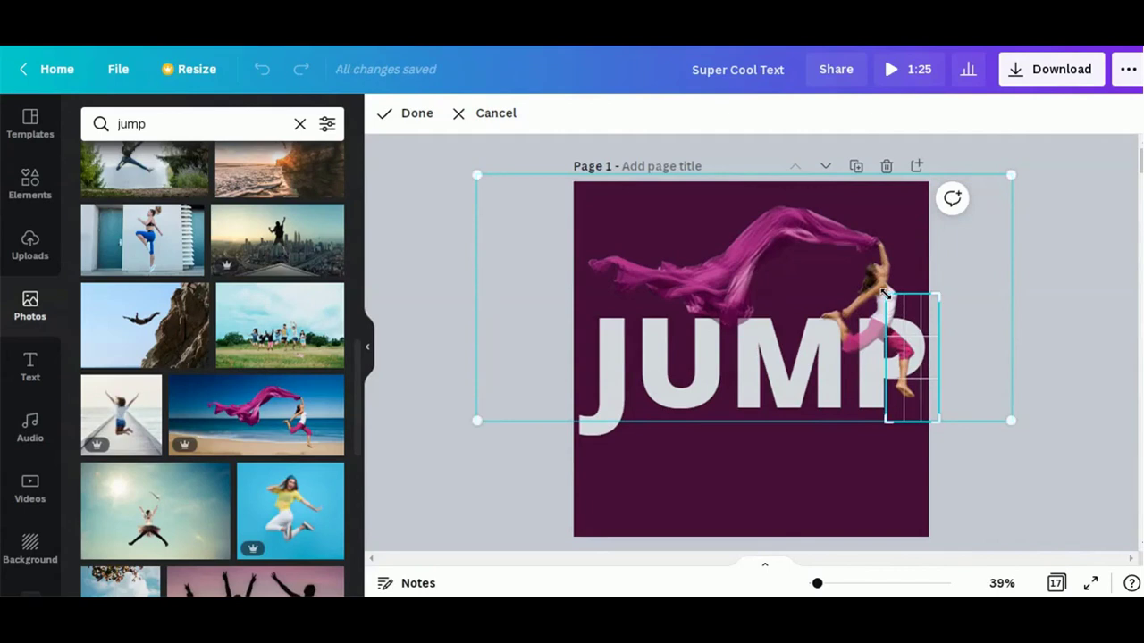
drag(934, 302, 931, 330)
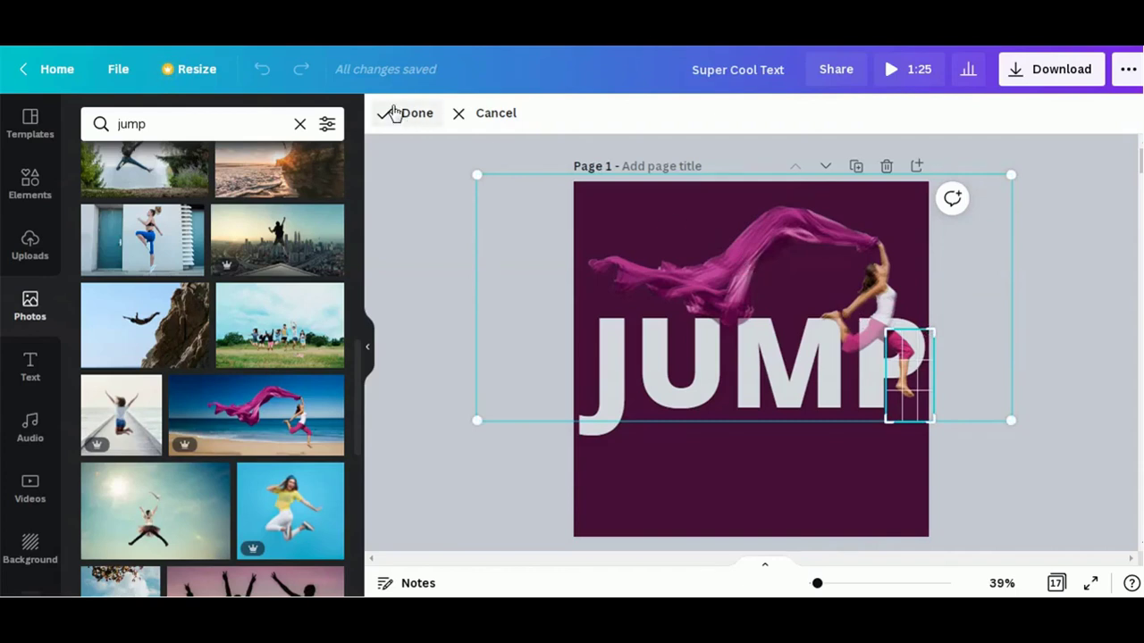
click(396, 113)
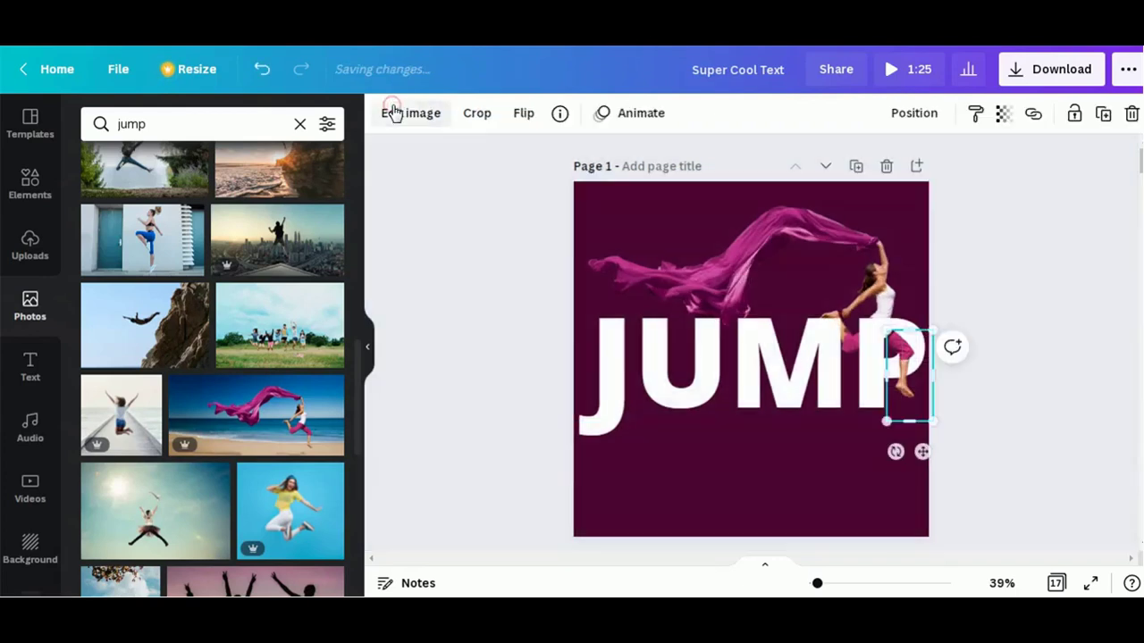
click(1036, 304)
click(903, 339)
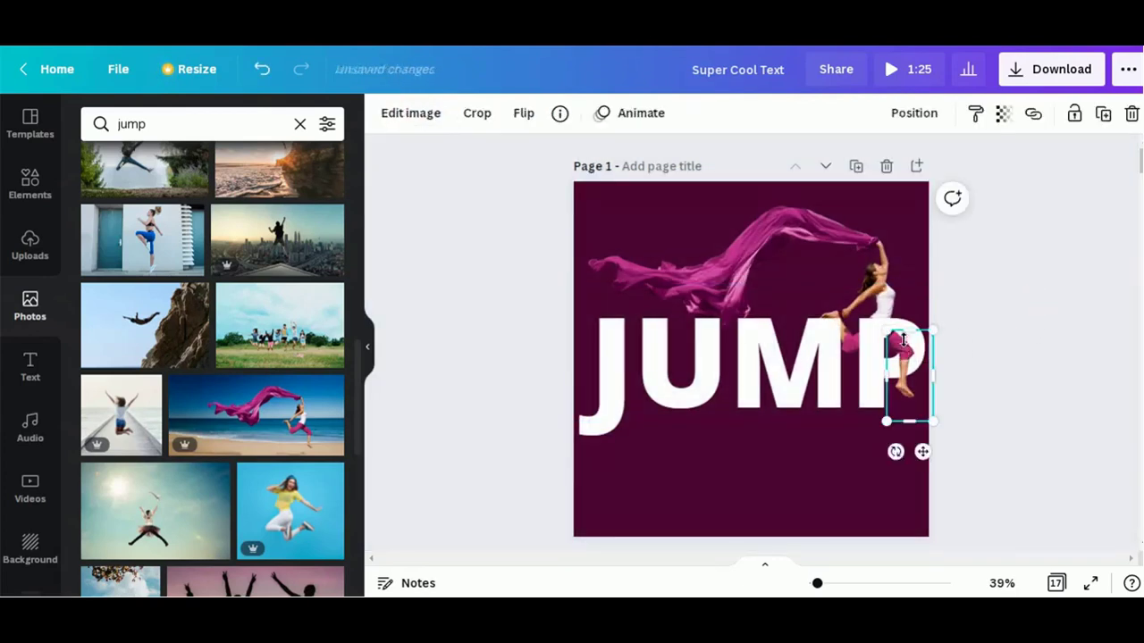
drag(905, 333, 905, 334)
click(996, 312)
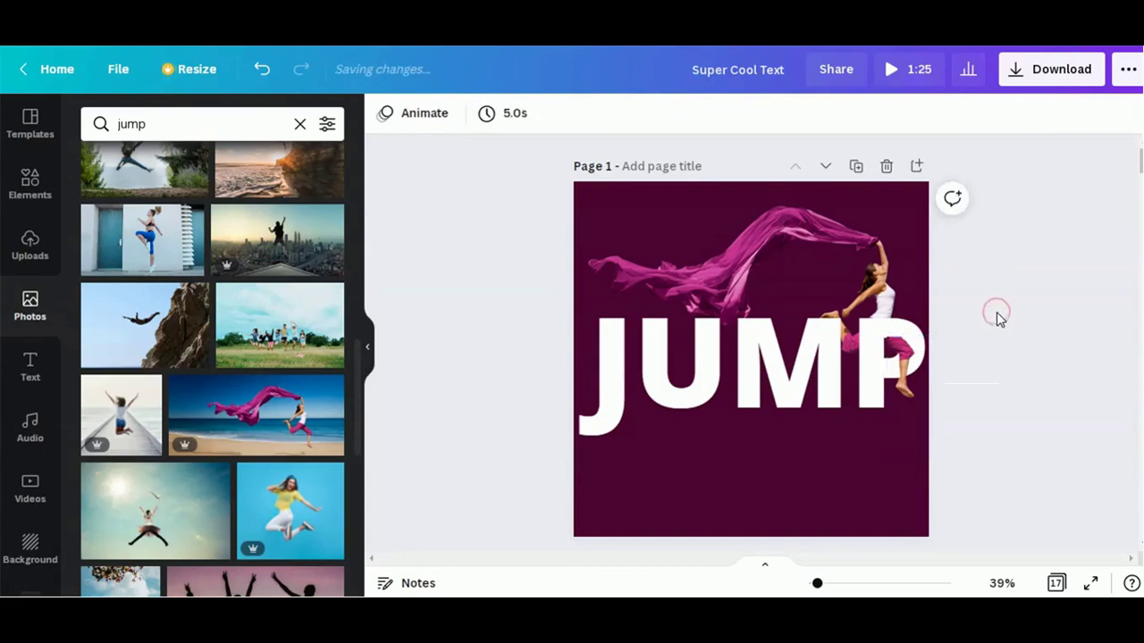
Scale the leg overlay down very slightly from its lower-left corner and check its edges against the P up close.
click(897, 344)
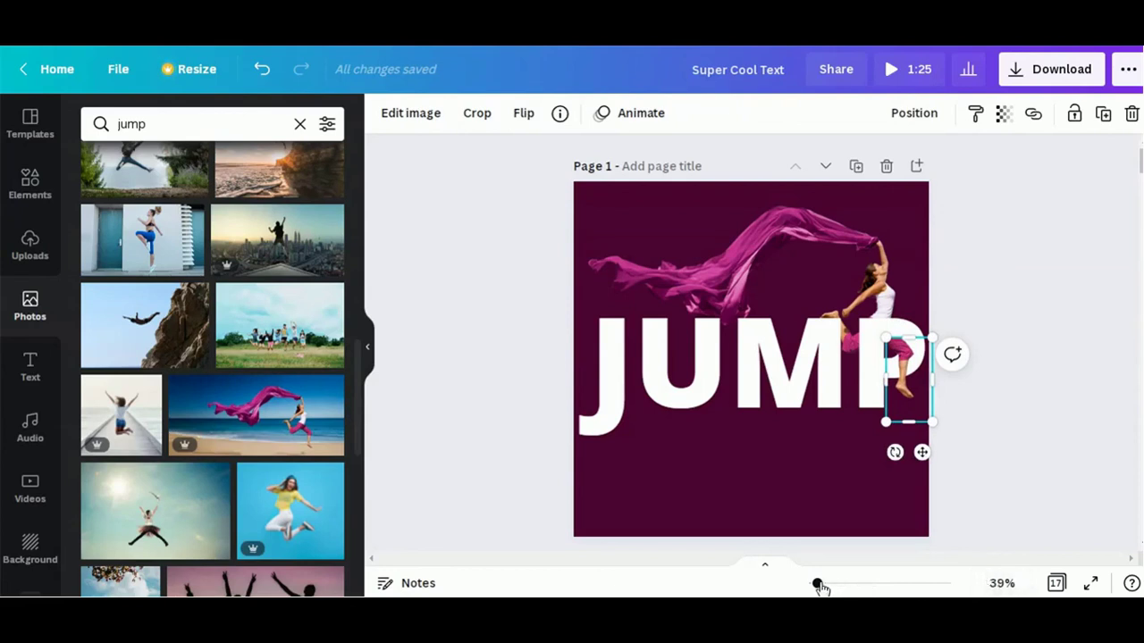
drag(819, 586, 832, 585)
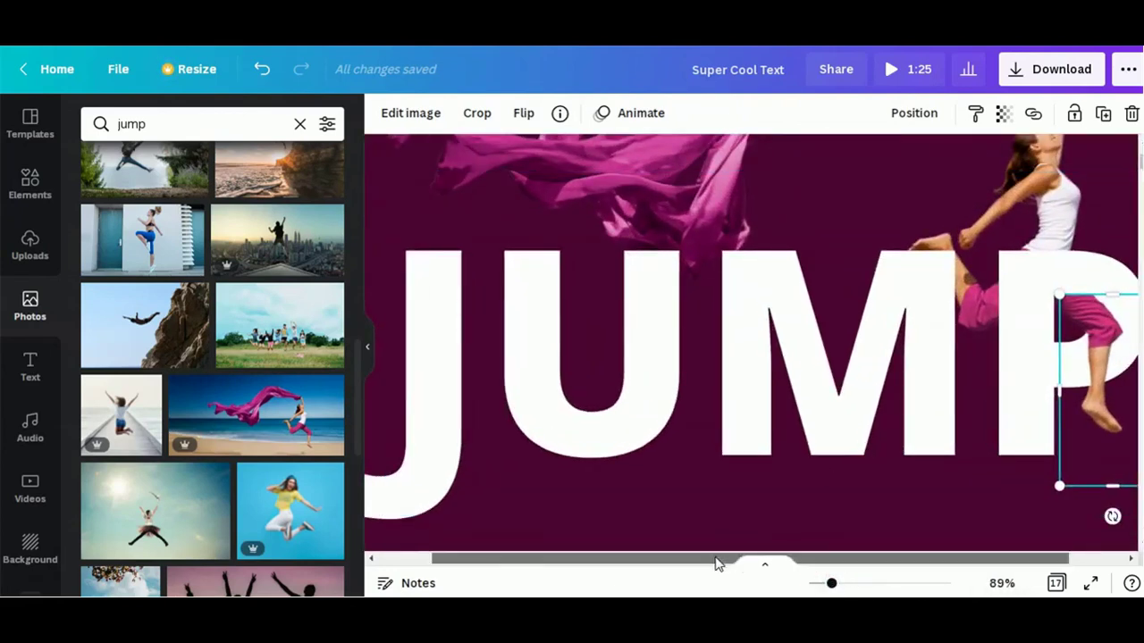
drag(720, 557, 868, 554)
click(822, 485)
click(796, 400)
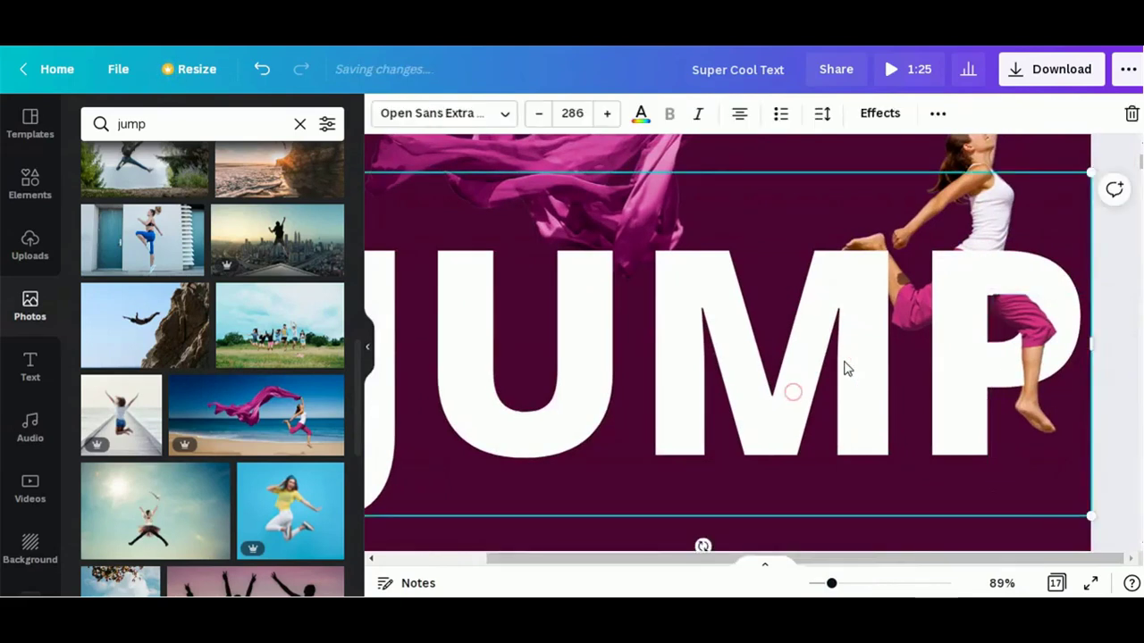
click(1045, 335)
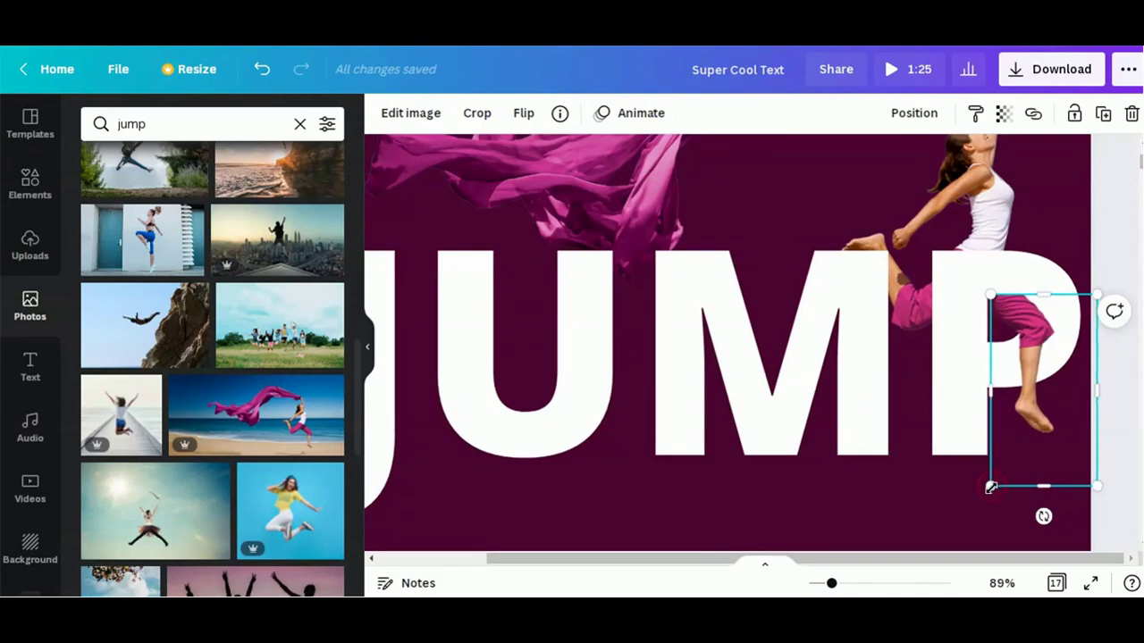
drag(990, 487, 992, 487)
click(811, 307)
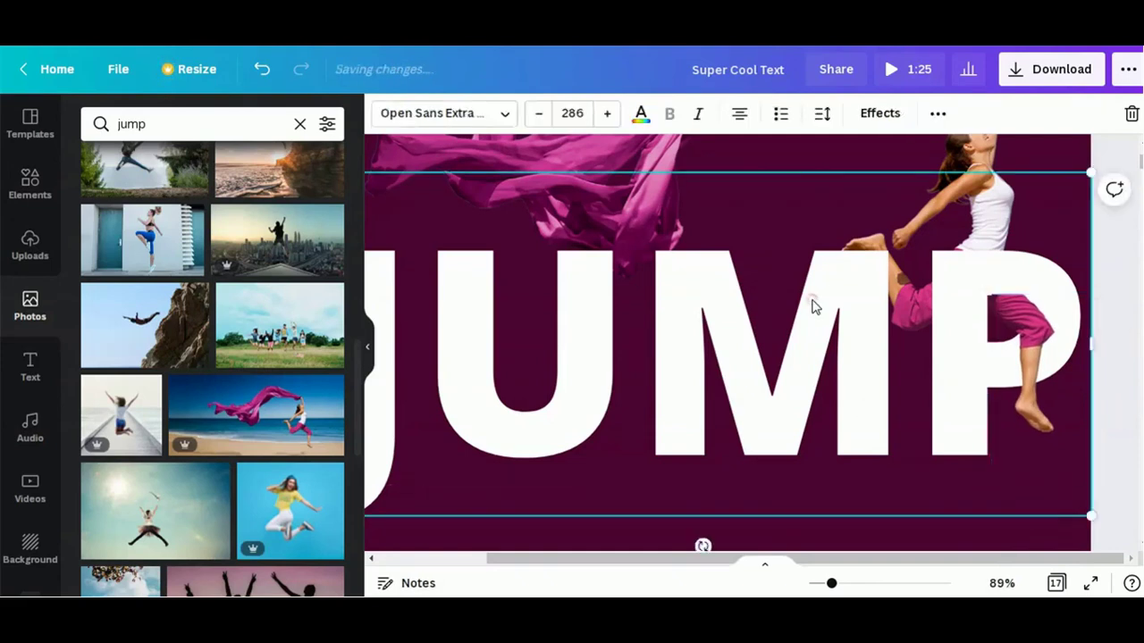
click(1026, 327)
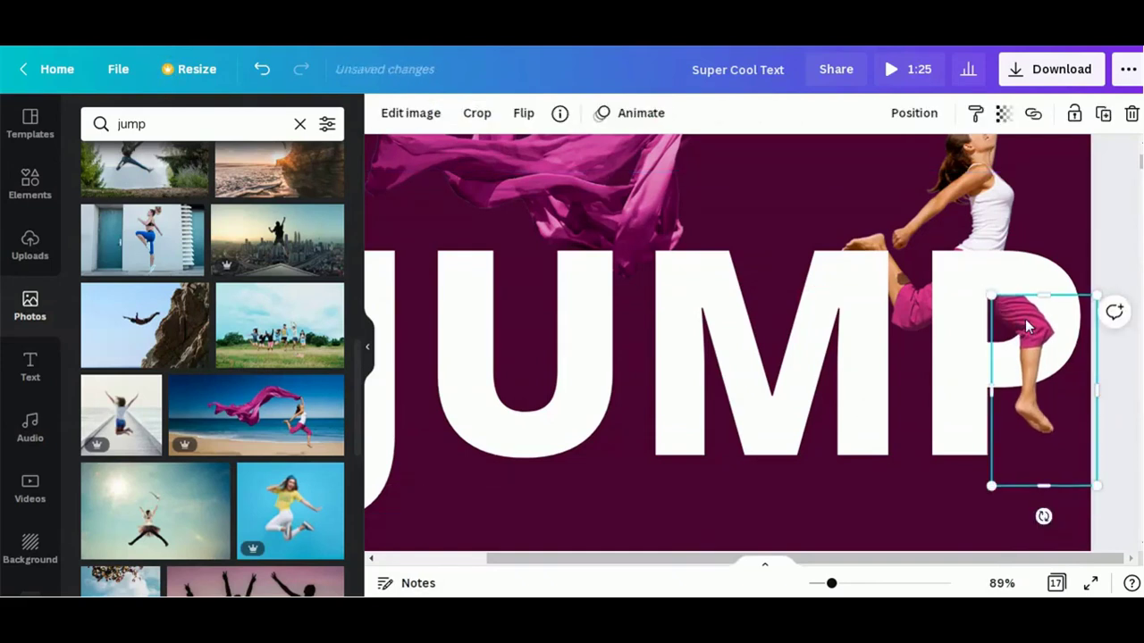
click(980, 235)
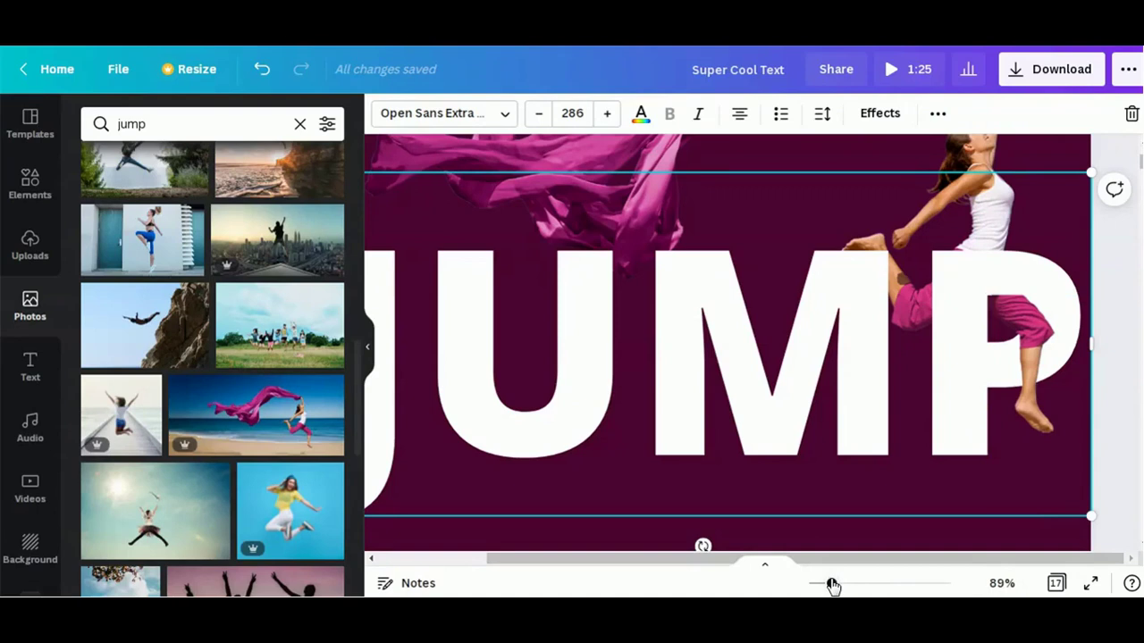
Deselect everything, view the whole JUMP design at 54% zoom and open it in full screen.
drag(831, 583, 821, 584)
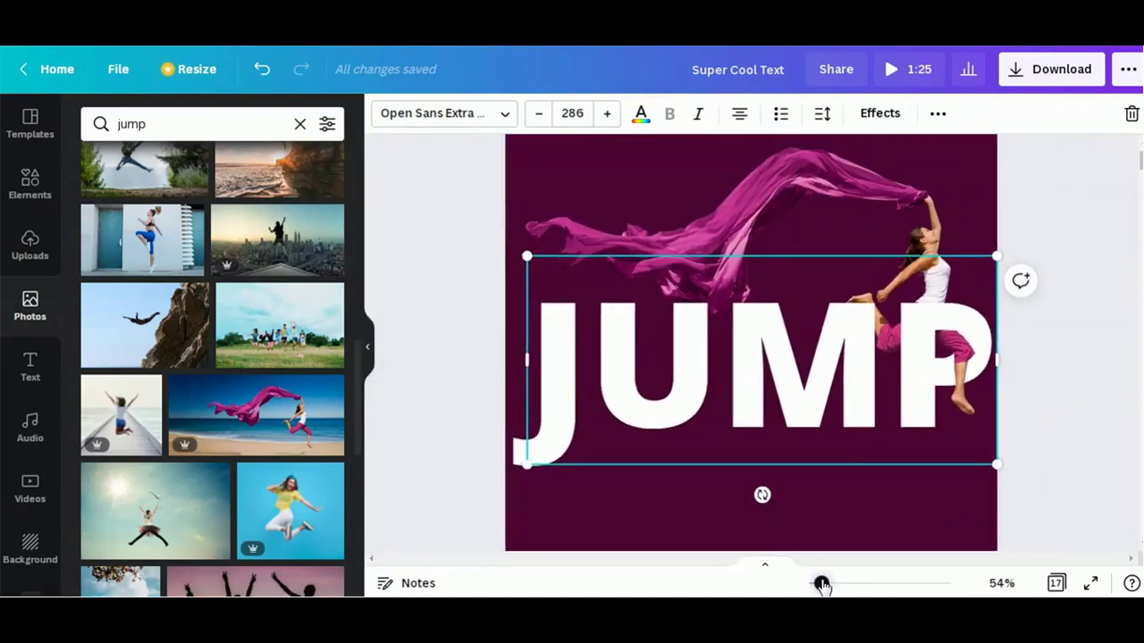
click(1069, 441)
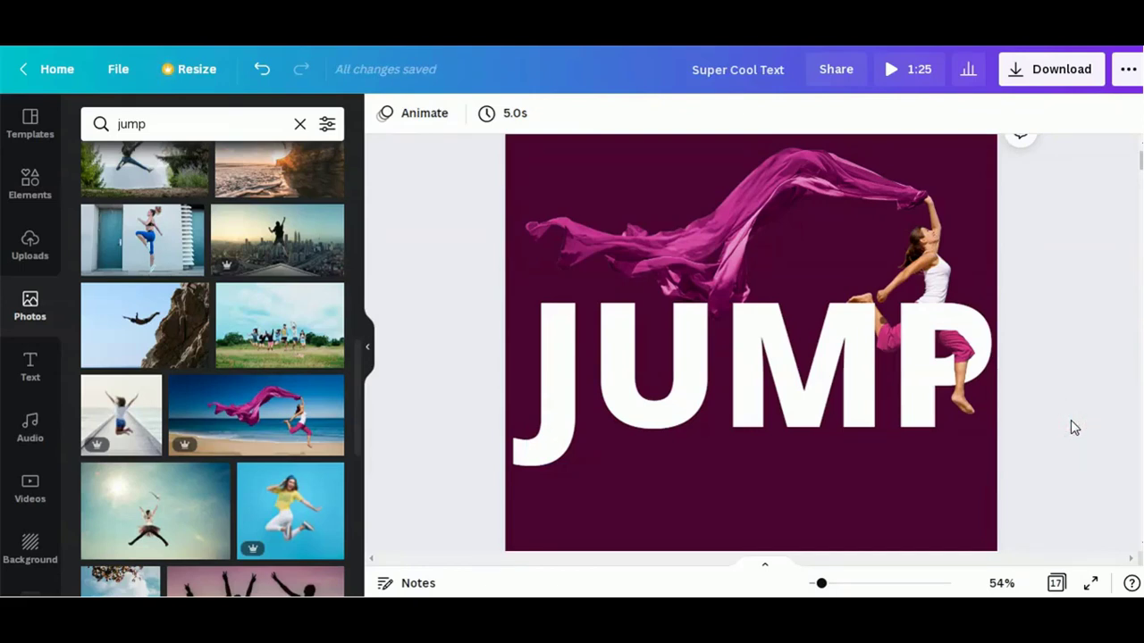
click(1091, 583)
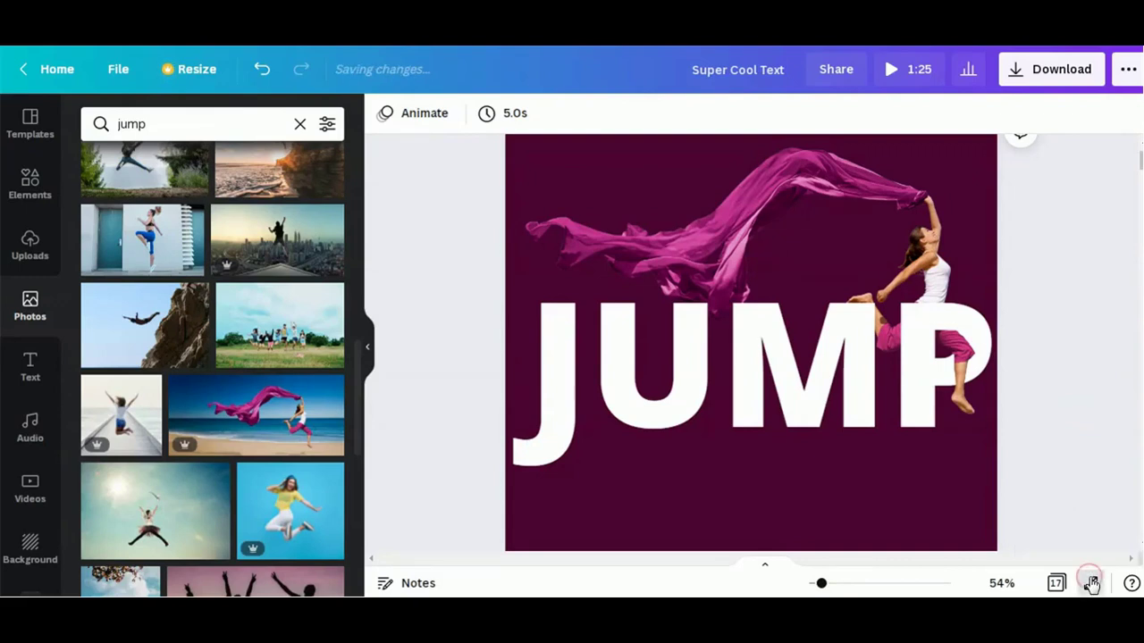